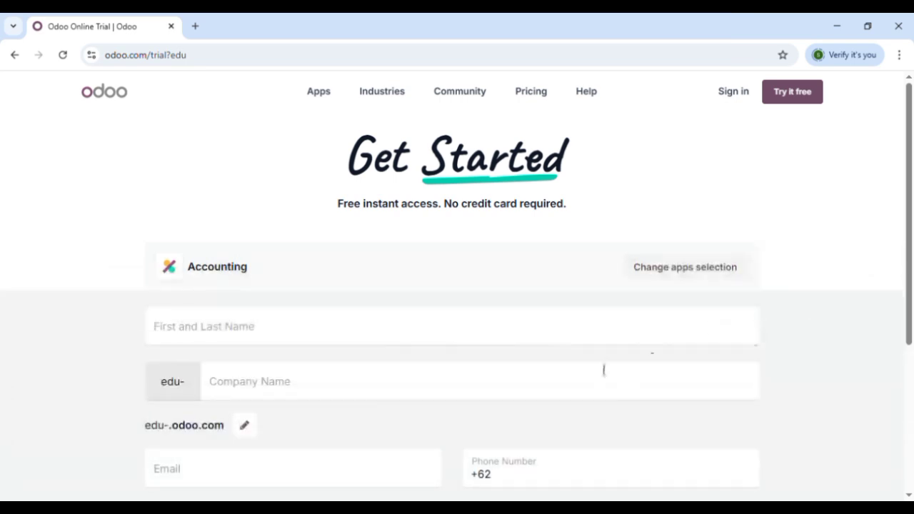
# - Enter the account holder's full name and the company name PT. ForIT Asta Solusindo
pyautogui.click(429, 322)
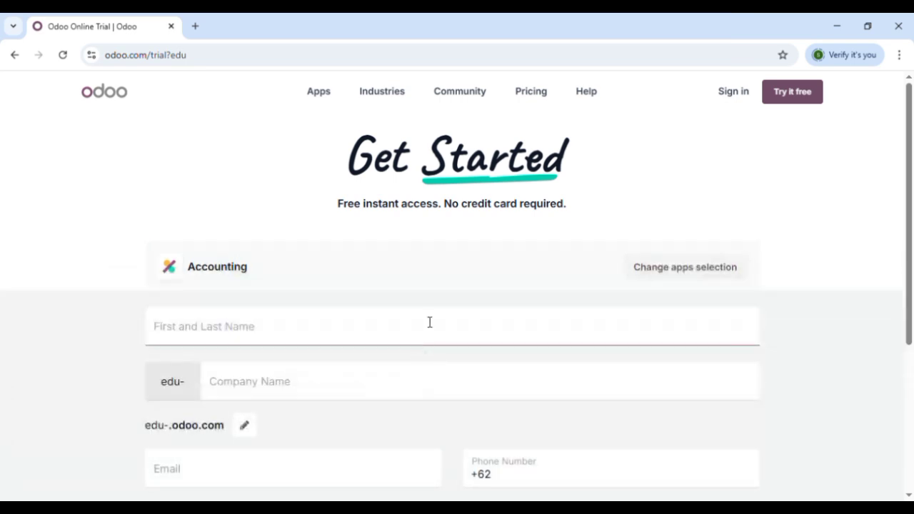
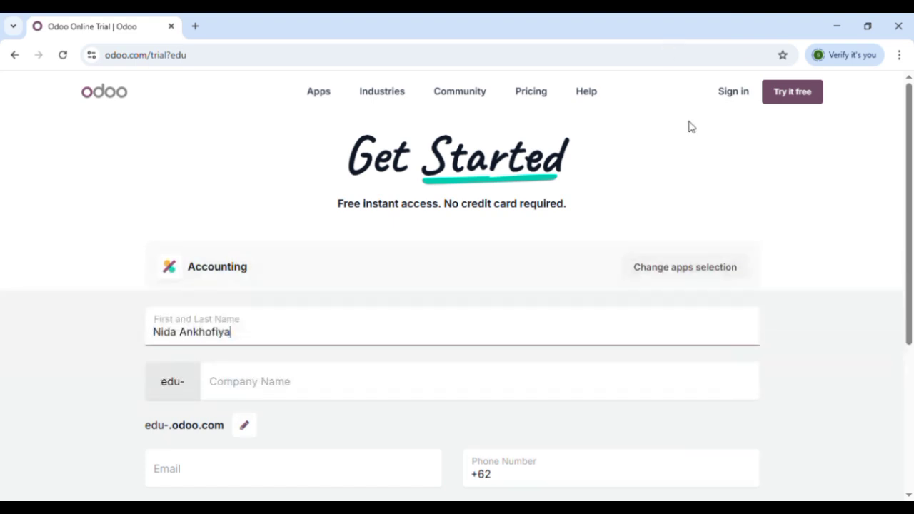
pyautogui.click(346, 387)
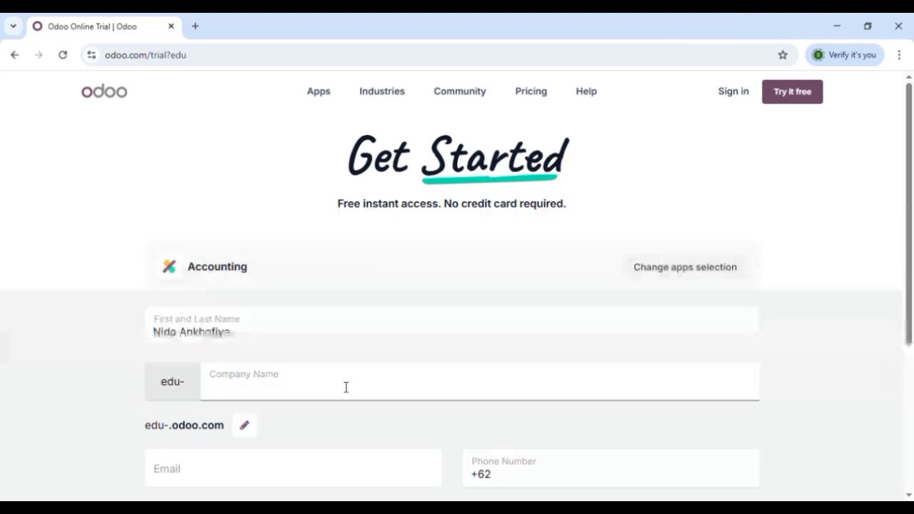
pyautogui.write('PT. ForIT Asta Solusindo')
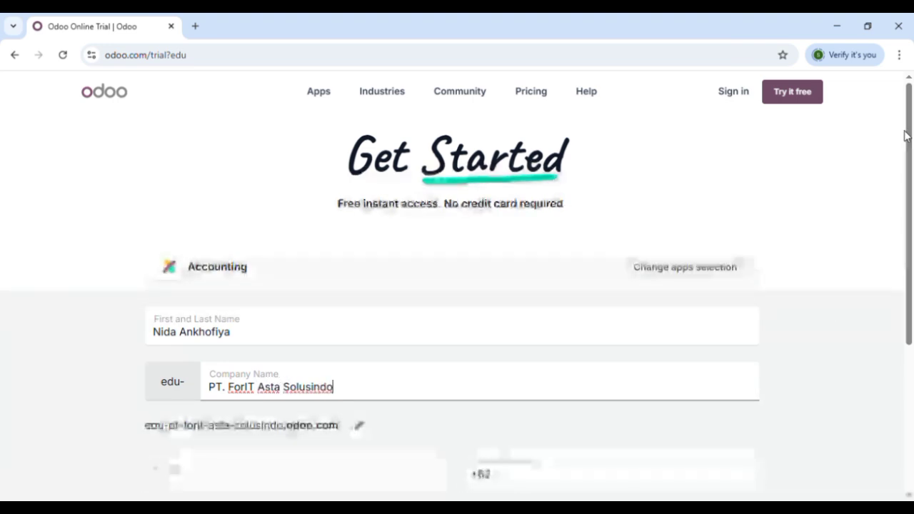
# - Add the contact e-mail address and phone number, then start the trial
pyautogui.scroll(-2, 906, 136)
pyautogui.click(272, 341)
pyautogui.click(562, 321)
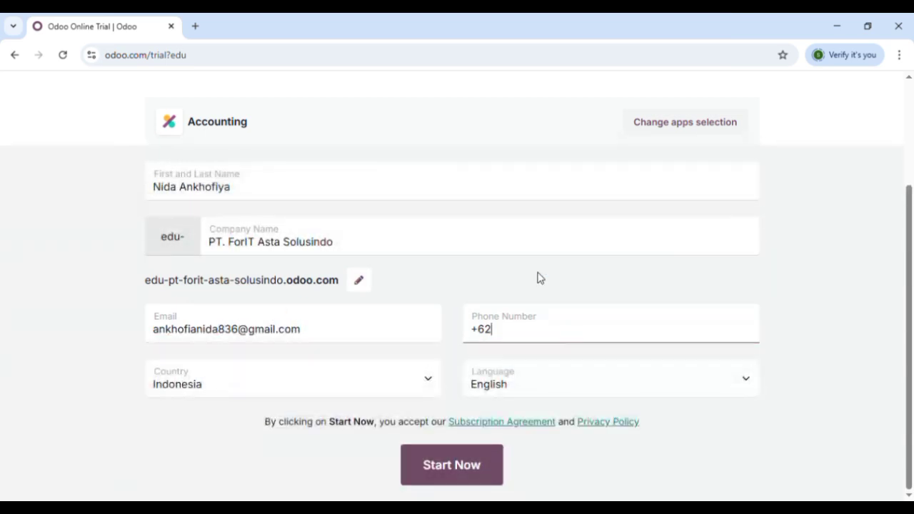
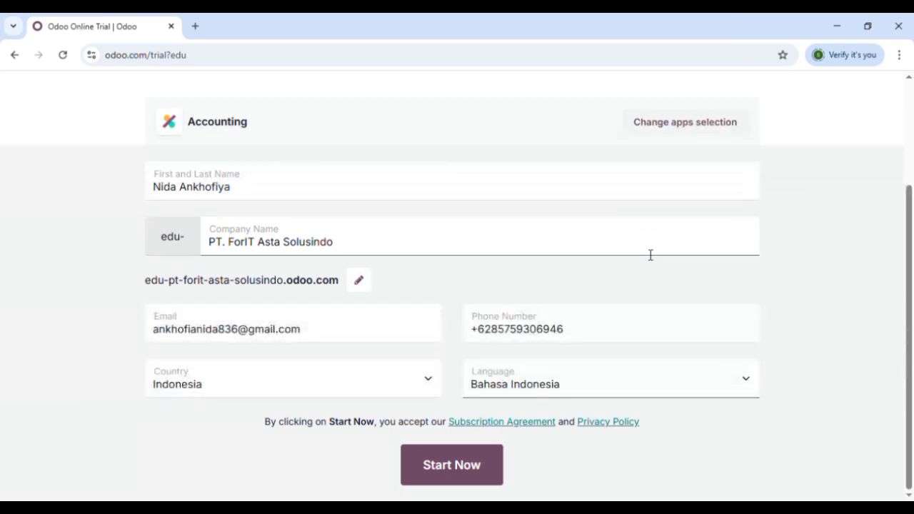
pyautogui.click(477, 467)
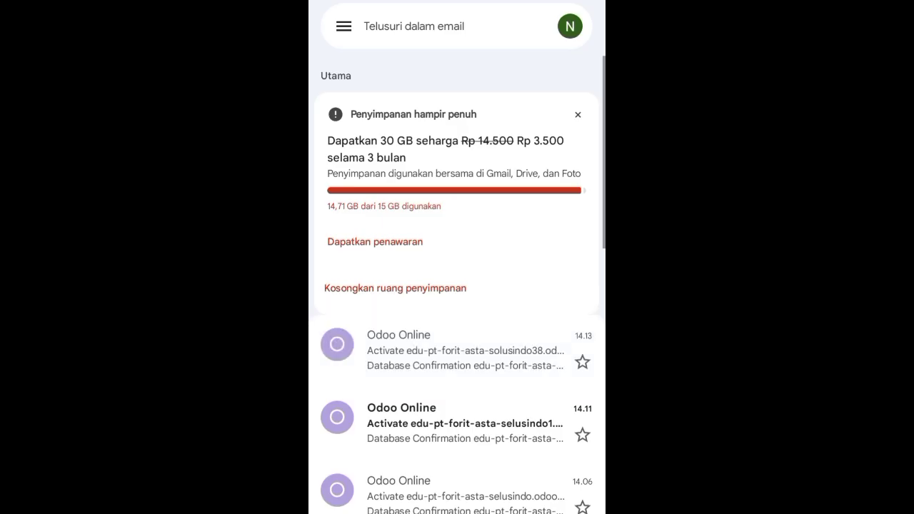
# - Open the Odoo Online email for edu-pt-forit-asta-solusindo38 and follow its activation link
pyautogui.click(464, 350)
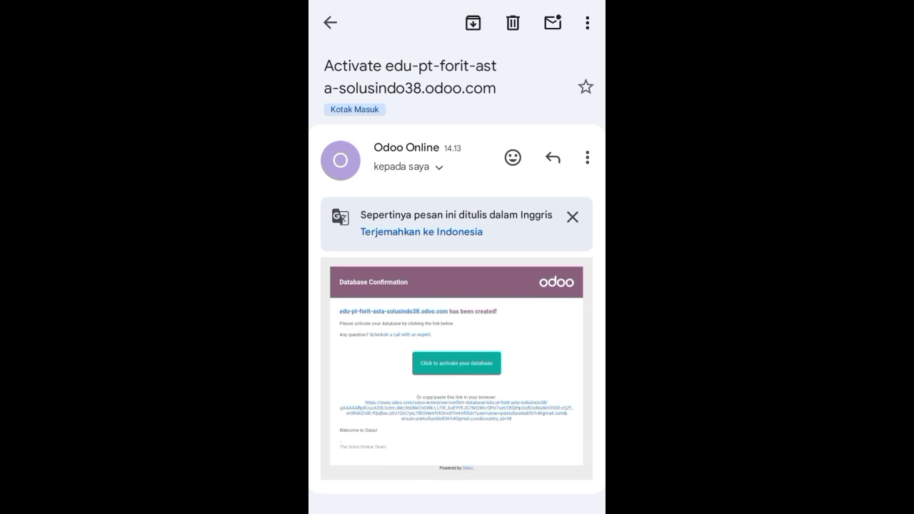
pyautogui.click(457, 363)
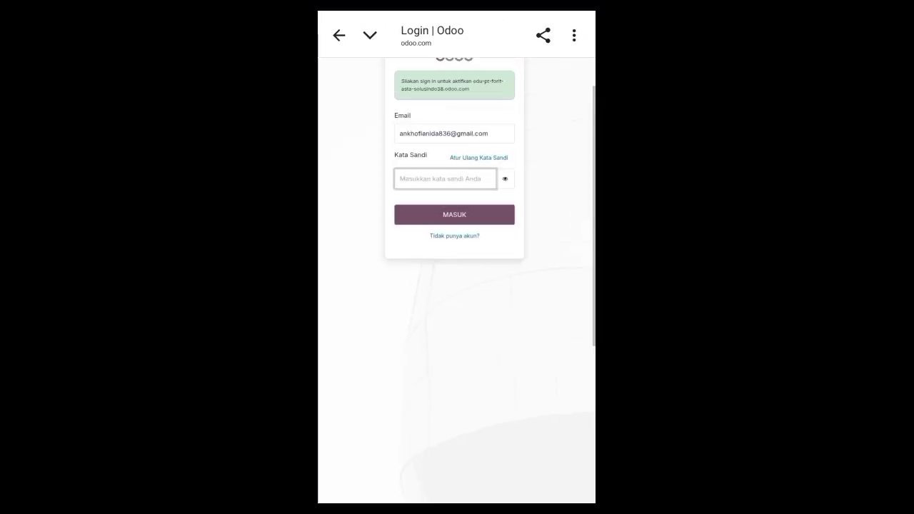
# - Sign in with the account password, correcting a typo, to activate the database
pyautogui.click(446, 244)
pyautogui.write('••e')
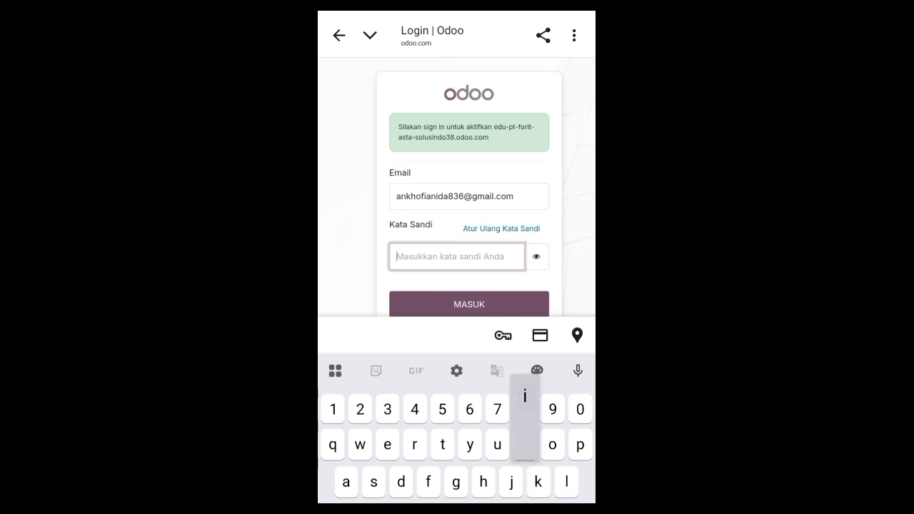
pyautogui.write('•••••••k')
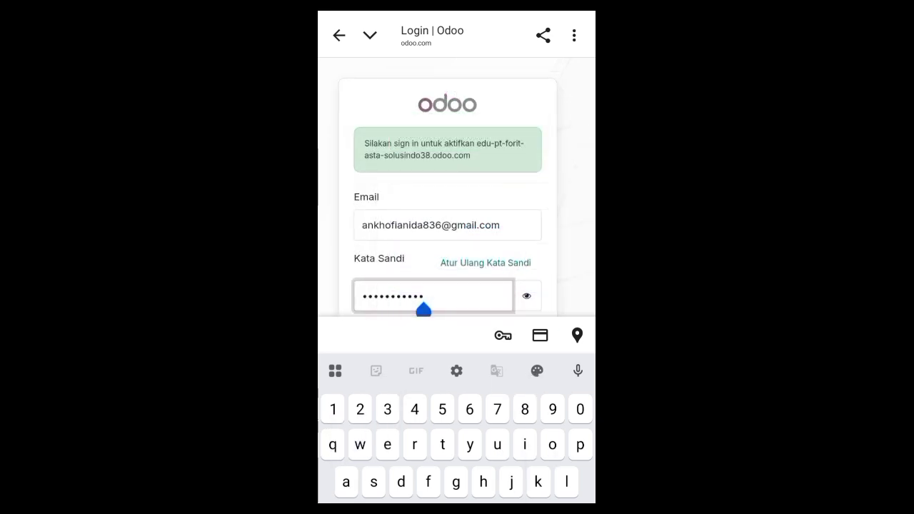
pyautogui.press('BackSpace')
pyautogui.press('BackSpace')
pyautogui.press('BackSpace')
pyautogui.press('BackSpace')
pyautogui.press('BackSpace')
pyautogui.press('BackSpace')
pyautogui.press('BackSpace')
pyautogui.press('BackSpace')
pyautogui.press('BackSpace')
pyautogui.press('BackSpace')
pyautogui.press('BackSpace')
pyautogui.write('••••••m')
pyautogui.write('•••a')
pyautogui.press('Escape')
pyautogui.click(448, 352)
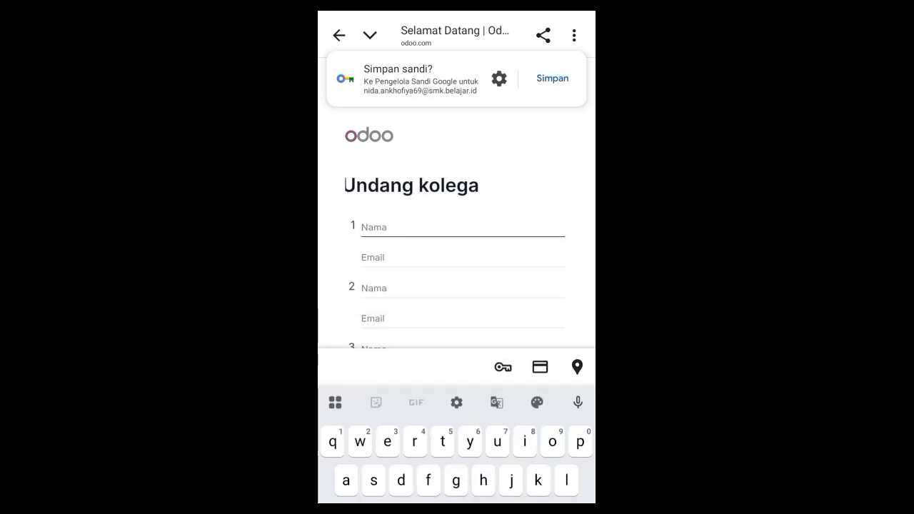
pyautogui.press('Escape')
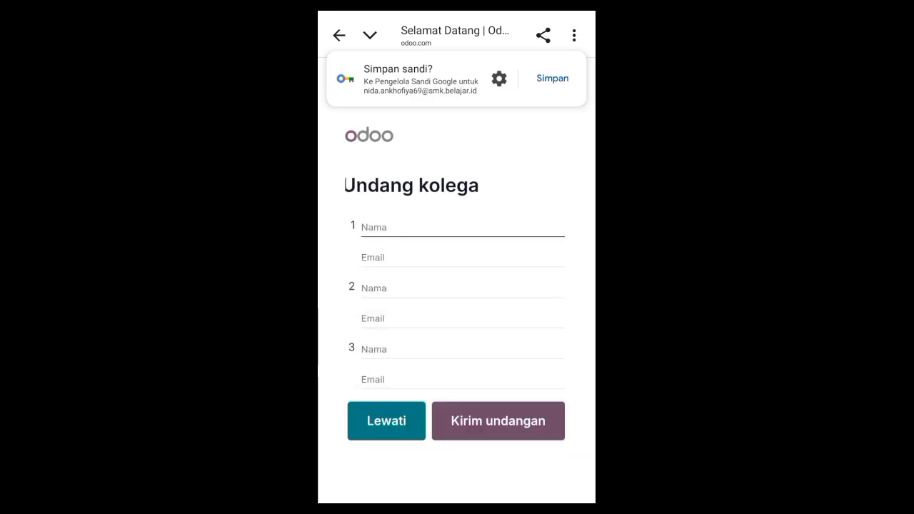
# - Skip the Undang kolega invite page to reach the installed apps
pyautogui.click(386, 421)
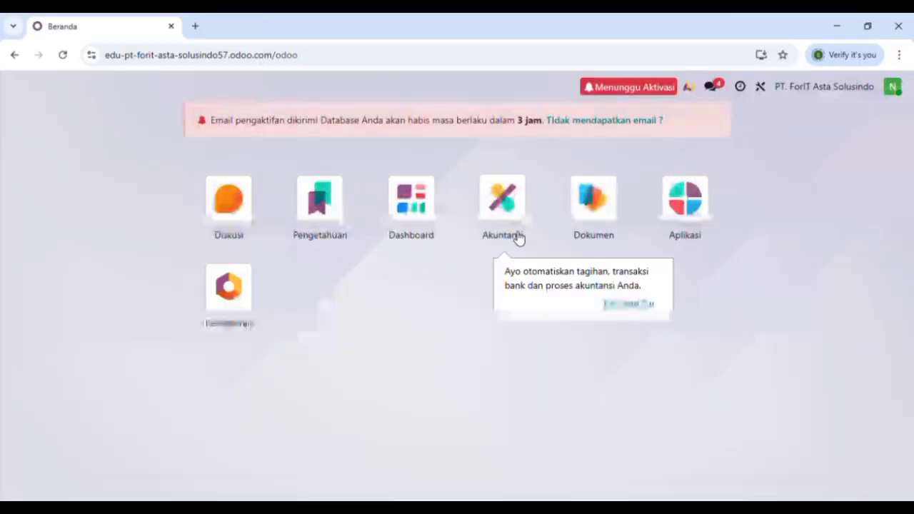
# - Open Akuntansi and go to Konfigurasi > Pajak to view the tax list
pyautogui.click(515, 230)
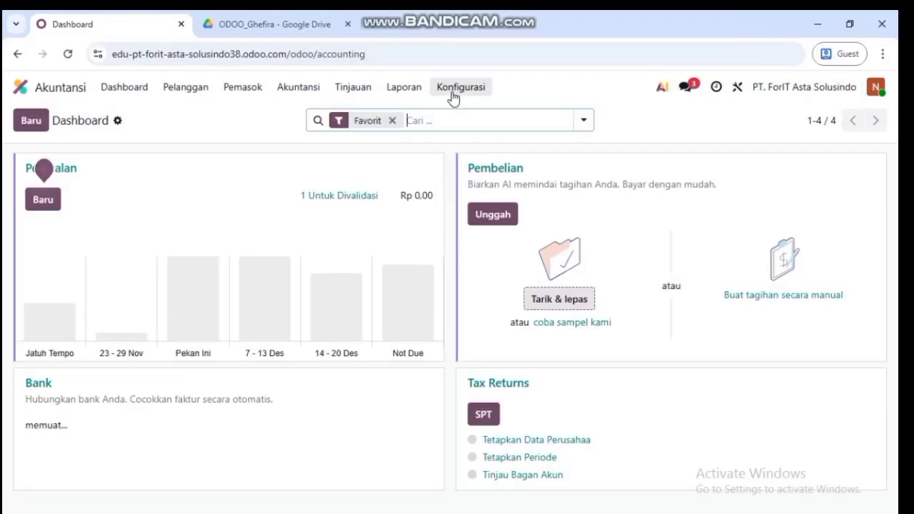
pyautogui.click(454, 89)
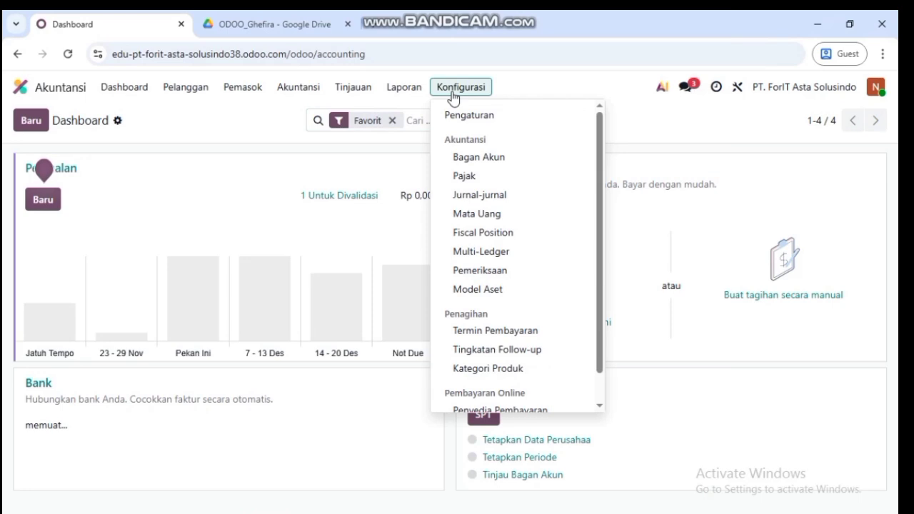
pyautogui.click(498, 181)
pyautogui.click(453, 120)
pyautogui.click(108, 130)
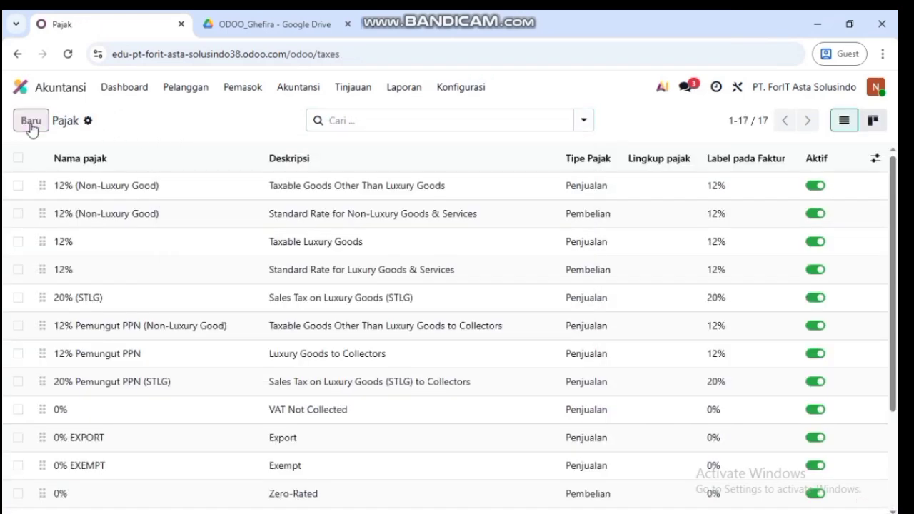
# - Start a new PPN 11% tax with type Tidak Ada and scope Barang
pyautogui.click(31, 123)
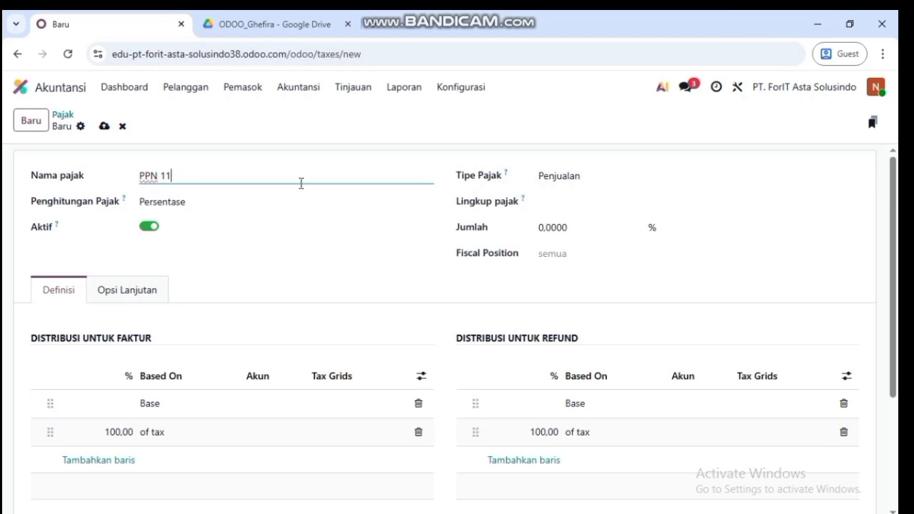
pyautogui.click(587, 175)
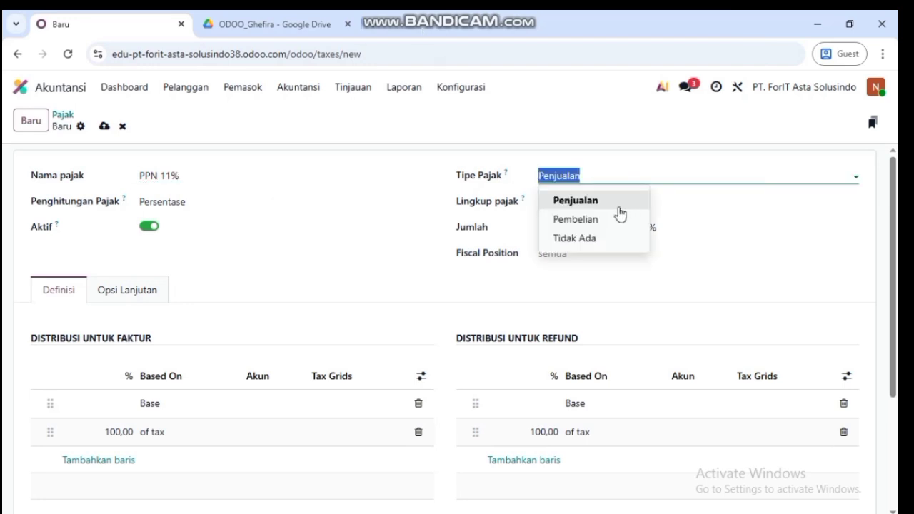
pyautogui.click(598, 238)
pyautogui.click(604, 201)
pyautogui.click(571, 242)
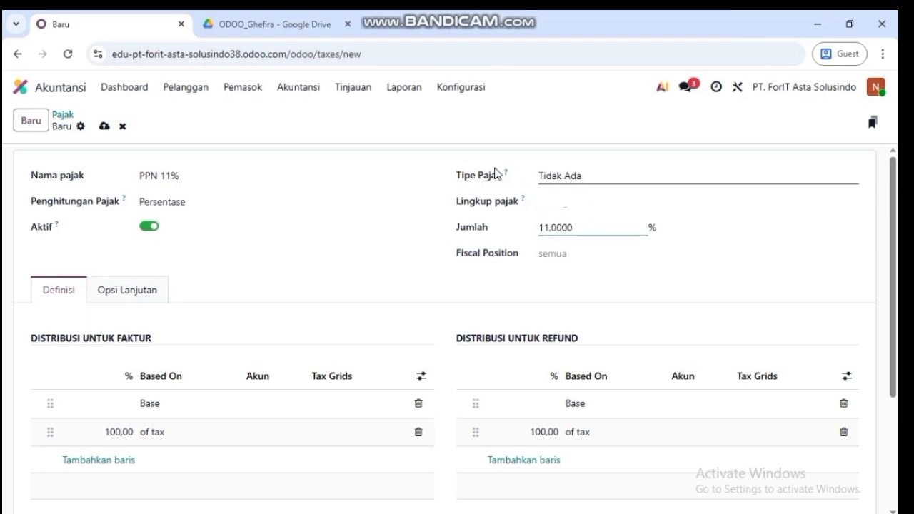
# - Describe it as Pajak Pertambahan Nilai, S - Standard rate, excluded from price, and save
pyautogui.click(143, 291)
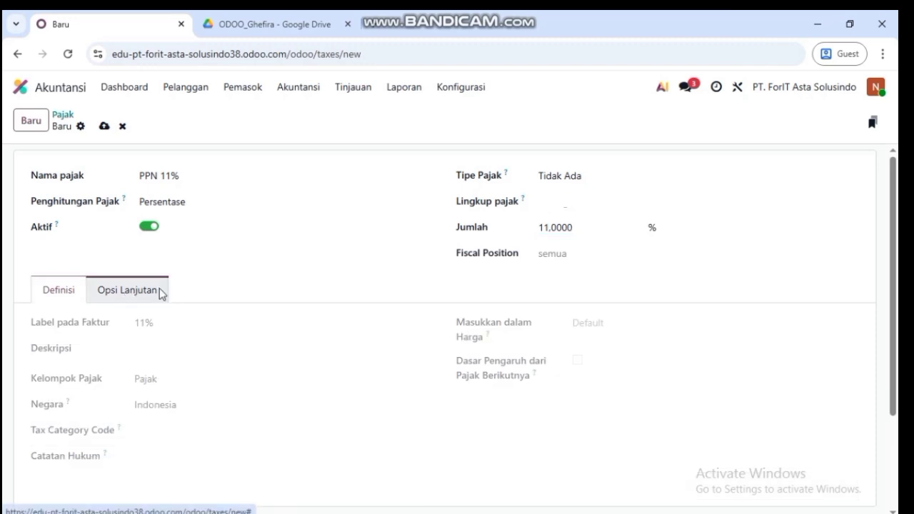
pyautogui.click(169, 352)
pyautogui.write('Pajak Pertambahan Nilai')
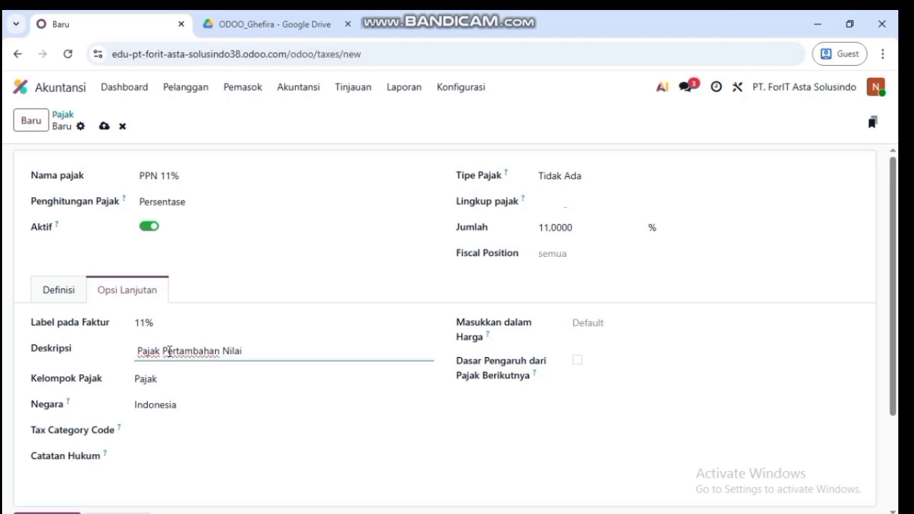
pyautogui.click(184, 427)
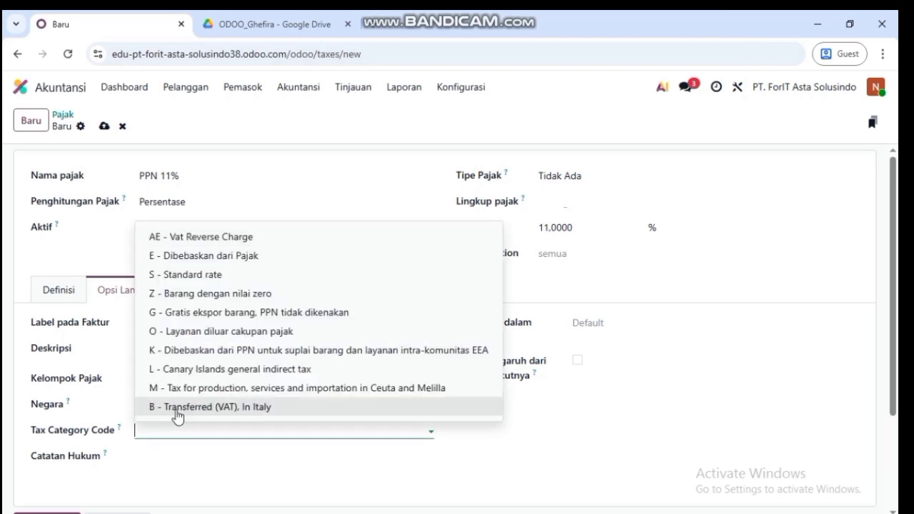
pyautogui.click(221, 281)
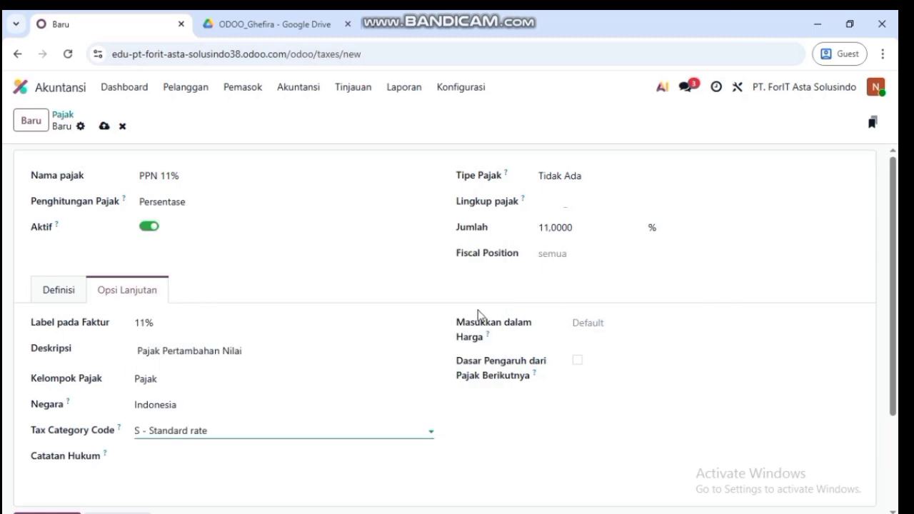
pyautogui.click(632, 322)
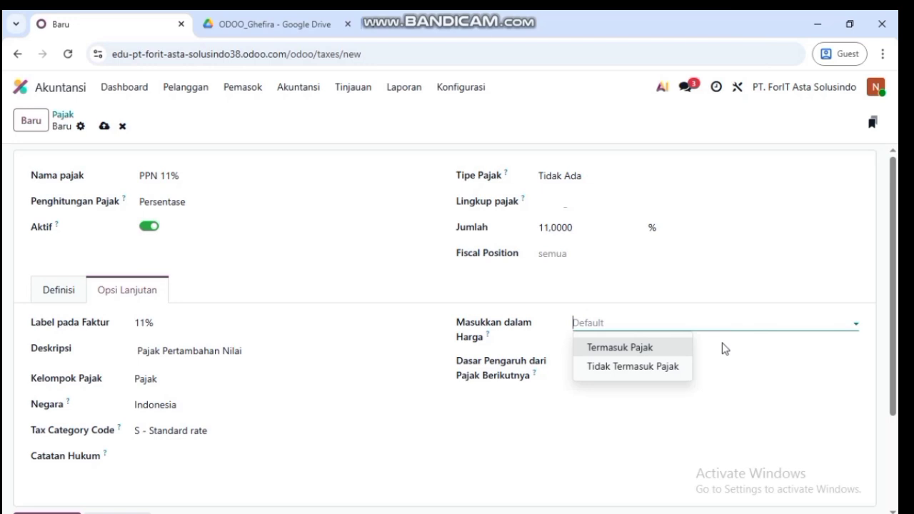
pyautogui.click(655, 374)
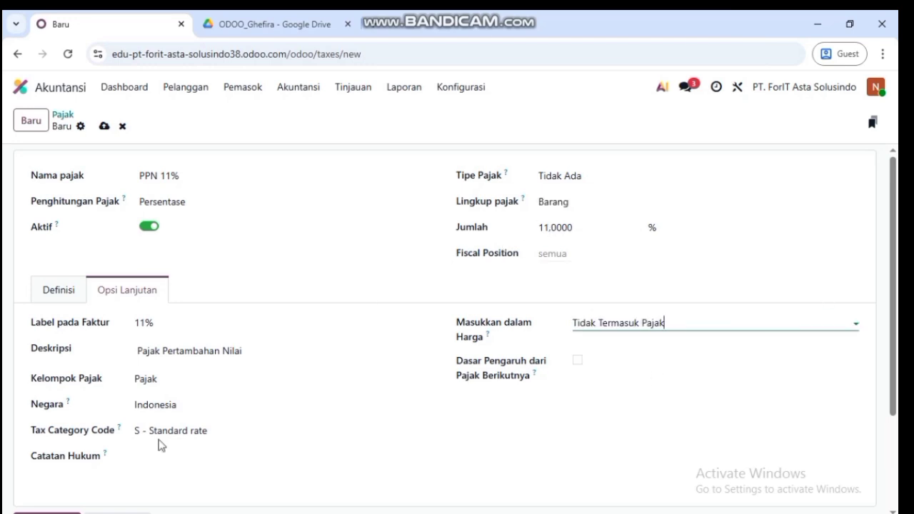
pyautogui.click(105, 128)
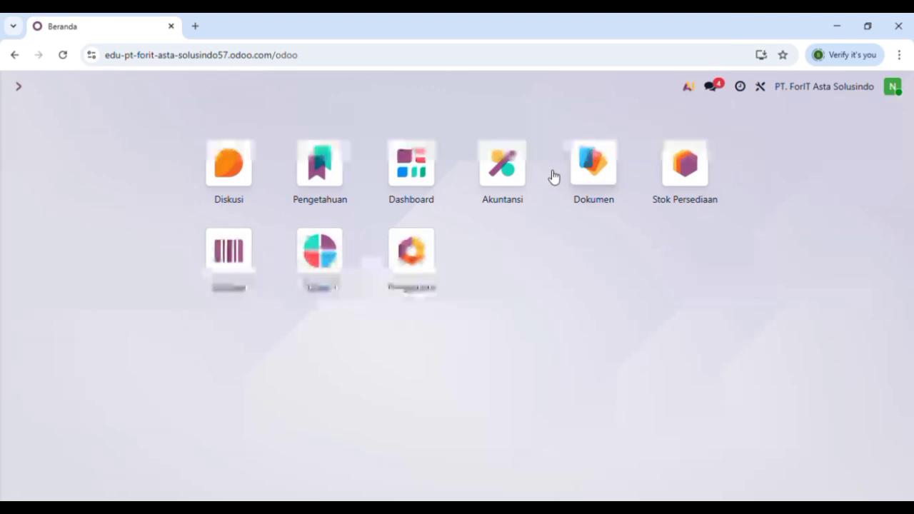
# - Start a new customer in Akuntansi named SD Harapan Pelita
pyautogui.click(500, 168)
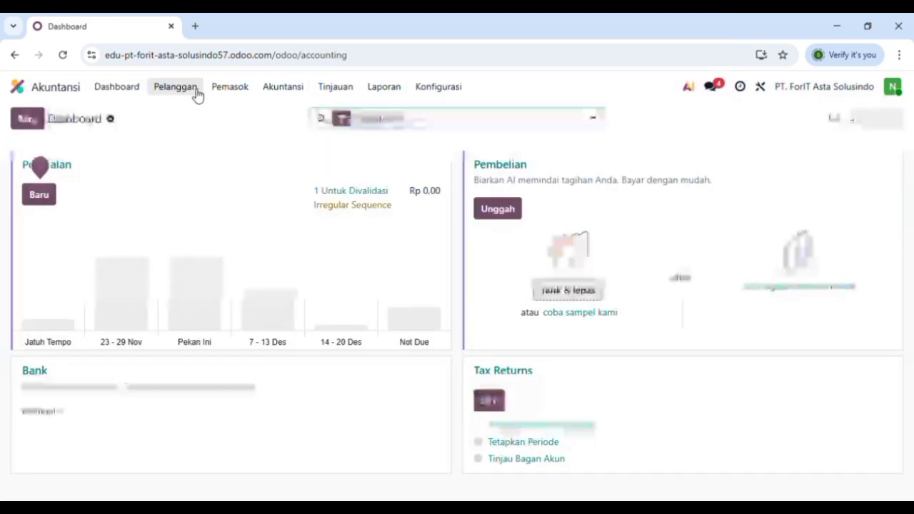
pyautogui.click(175, 87)
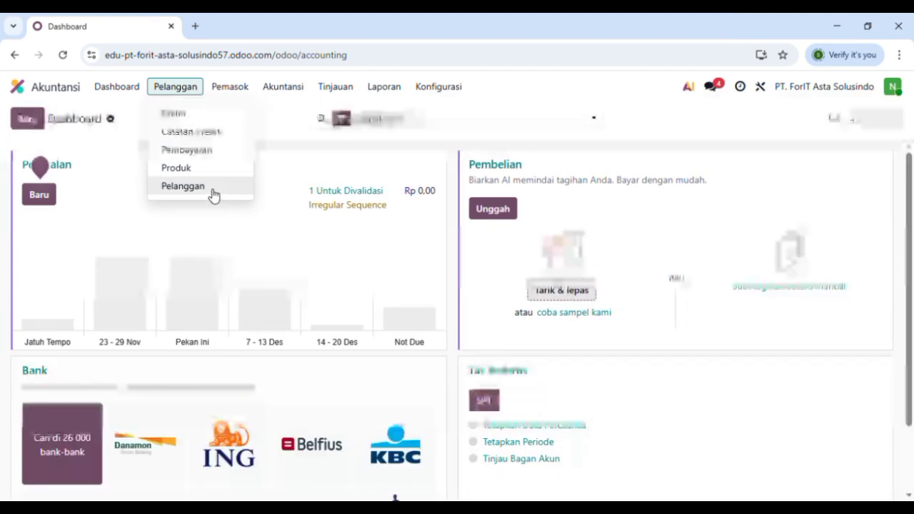
pyautogui.click(183, 187)
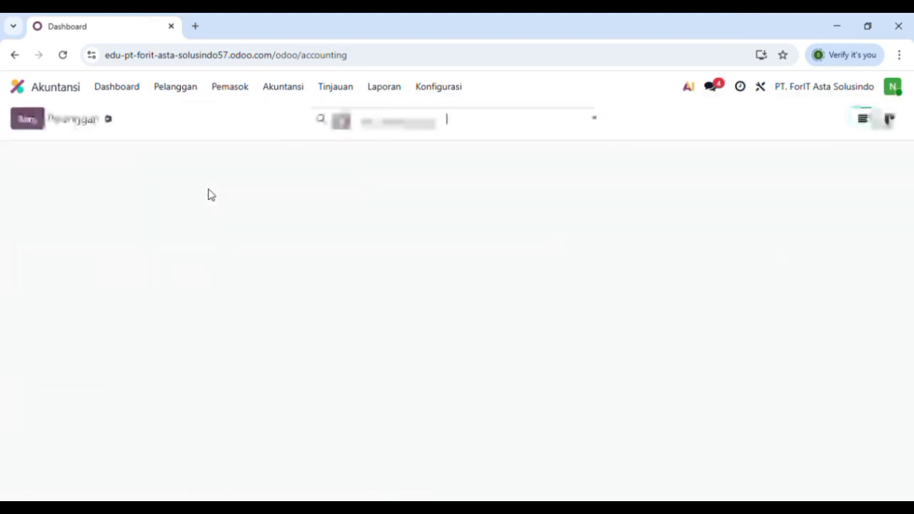
pyautogui.click(41, 123)
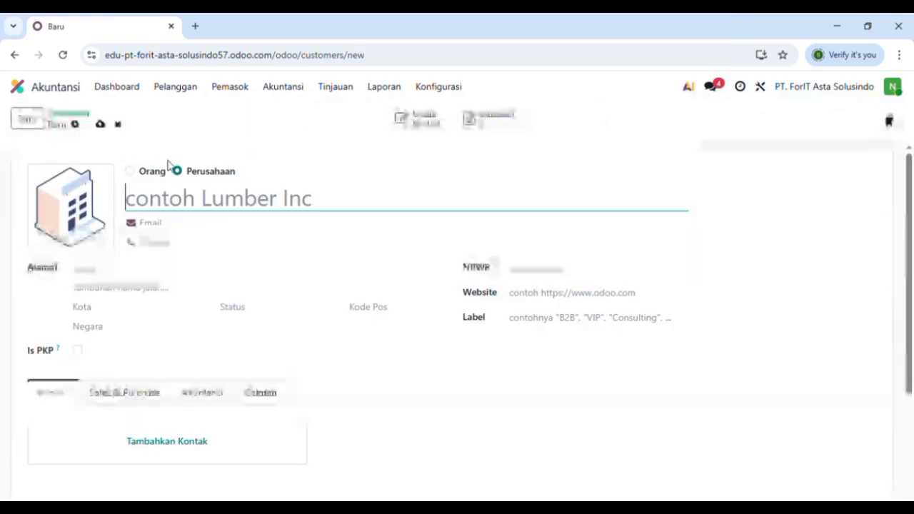
pyautogui.write('SD Harapan Pelita')
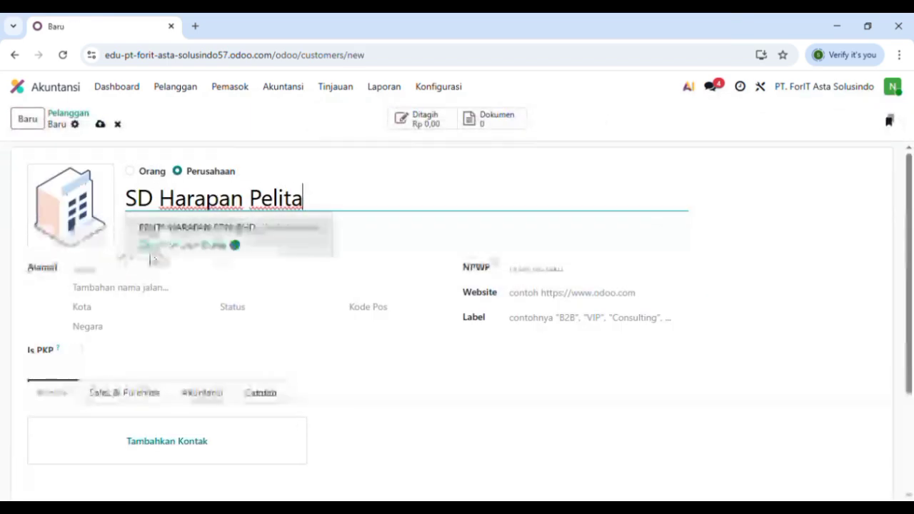
pyautogui.click(114, 278)
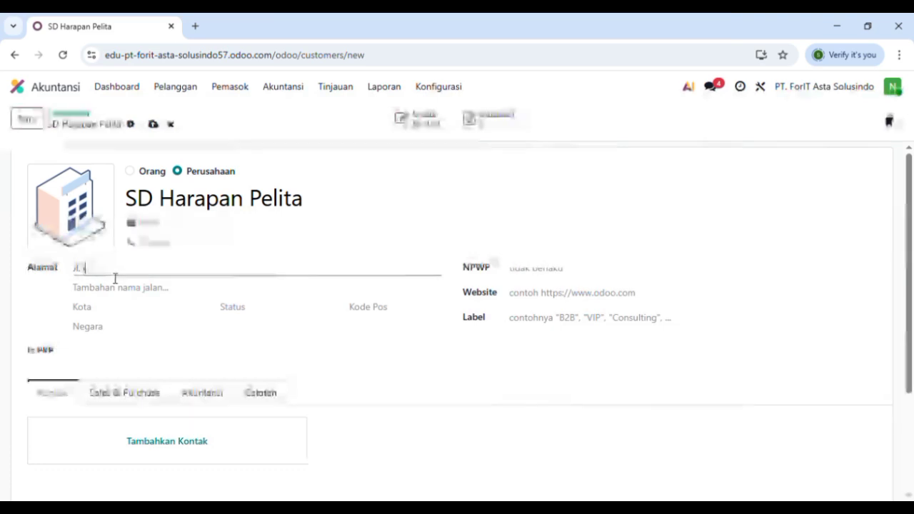
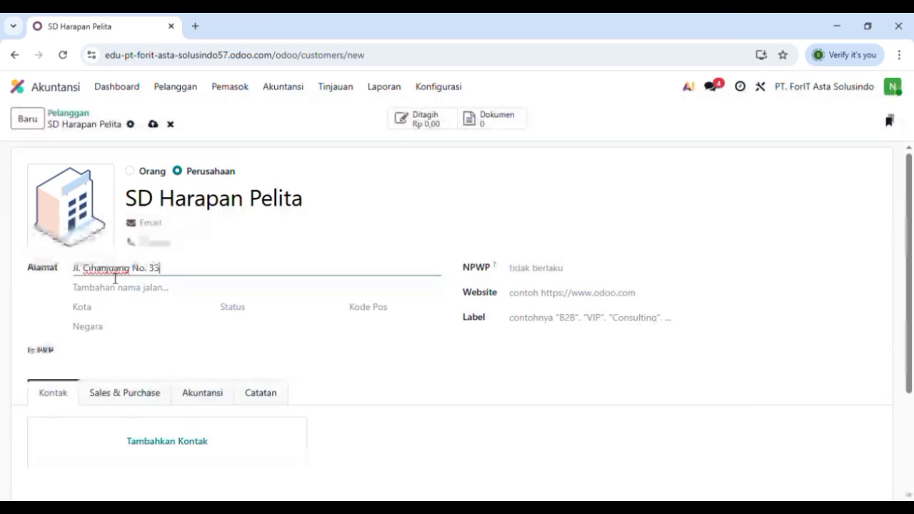
pyautogui.click(123, 311)
pyautogui.write('Cimahi')
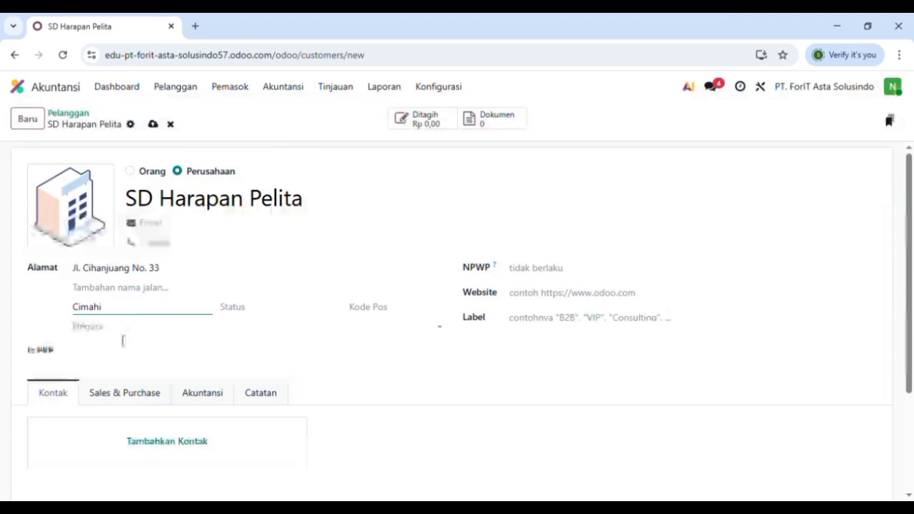
pyautogui.click(122, 333)
pyautogui.click(141, 305)
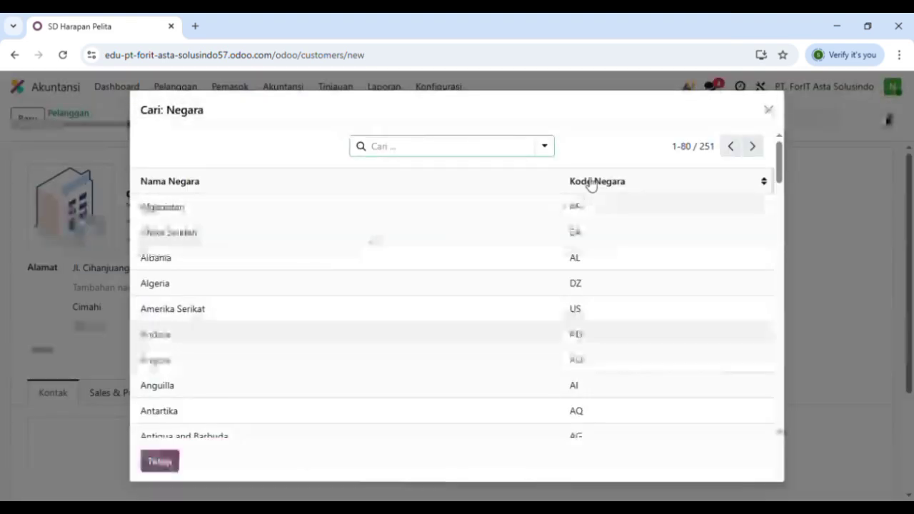
pyautogui.write('ido')
pyautogui.press('BackSpace')
pyautogui.press('BackSpace')
pyautogui.press('BackSpace')
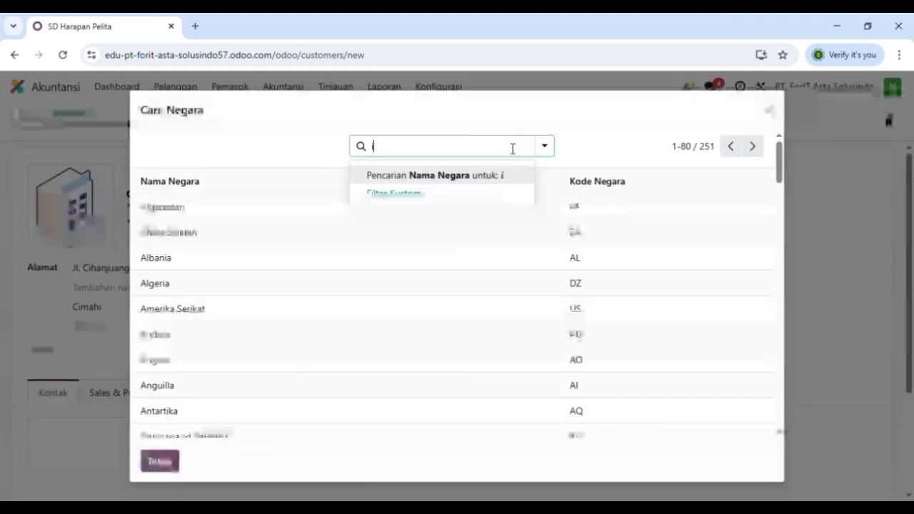
pyautogui.write('indo')
pyautogui.press('Return')
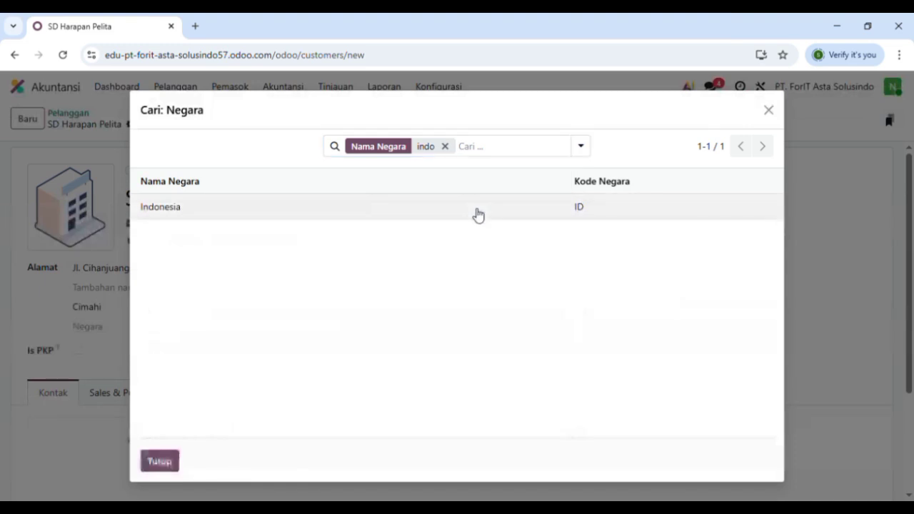
pyautogui.click(475, 213)
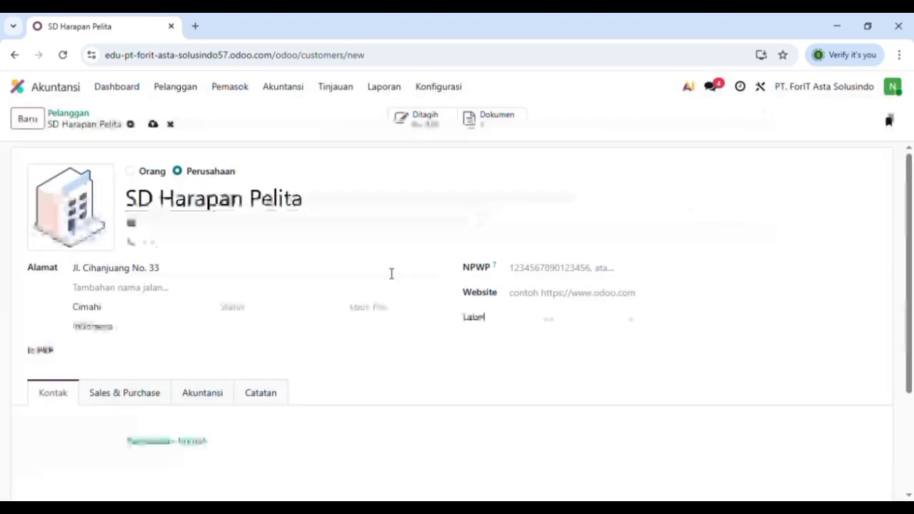
# - Set sales payment terms to 30 Hari with Manual Payment (Bank)
pyautogui.click(151, 395)
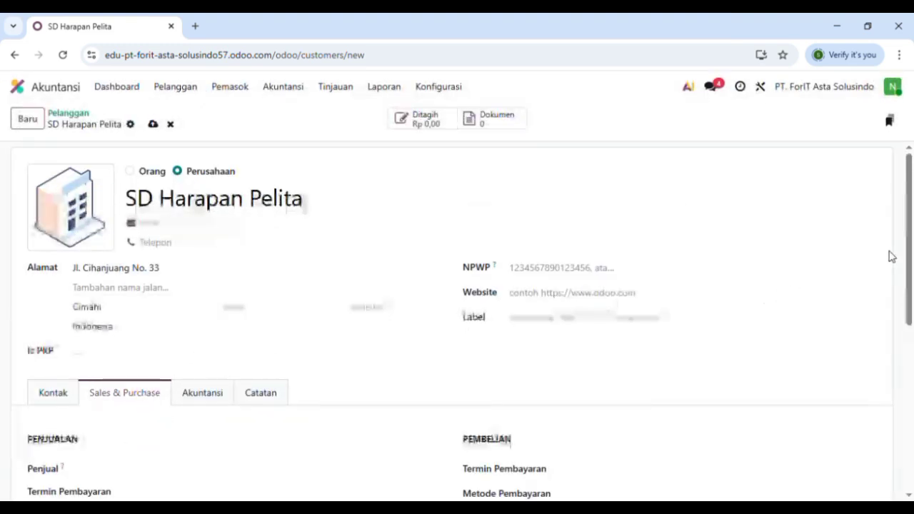
pyautogui.scroll(-2, 911, 245)
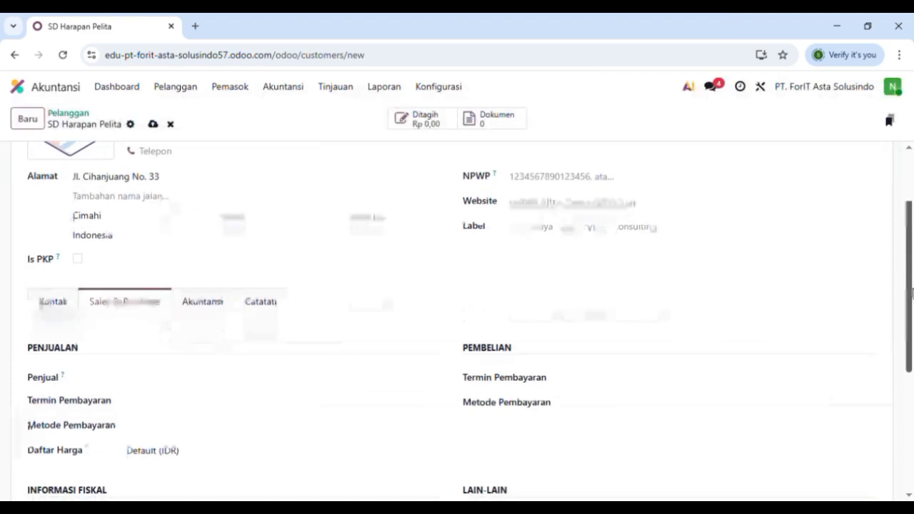
pyautogui.click(250, 382)
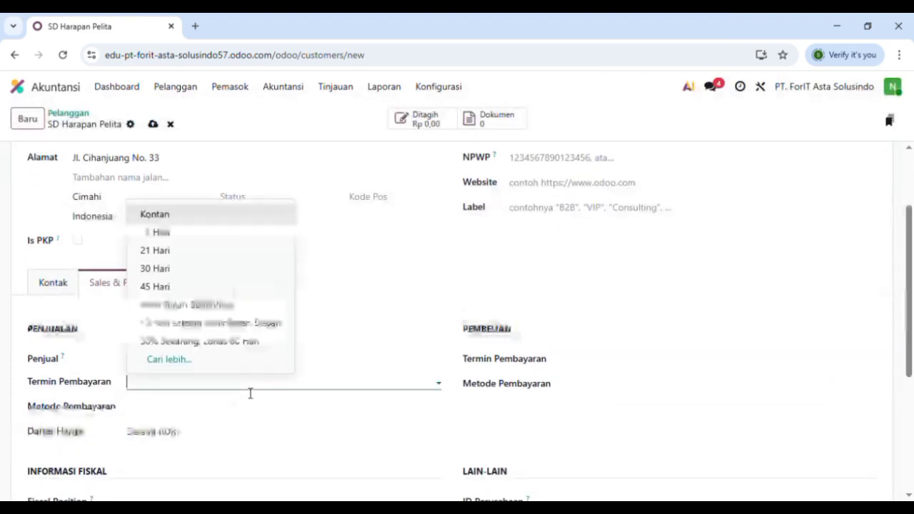
pyautogui.click(179, 271)
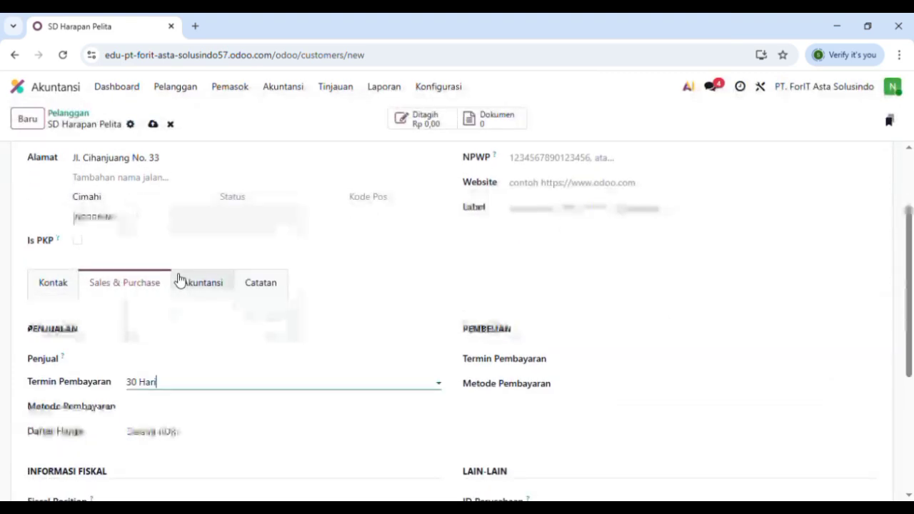
pyautogui.click(273, 408)
pyautogui.click(210, 430)
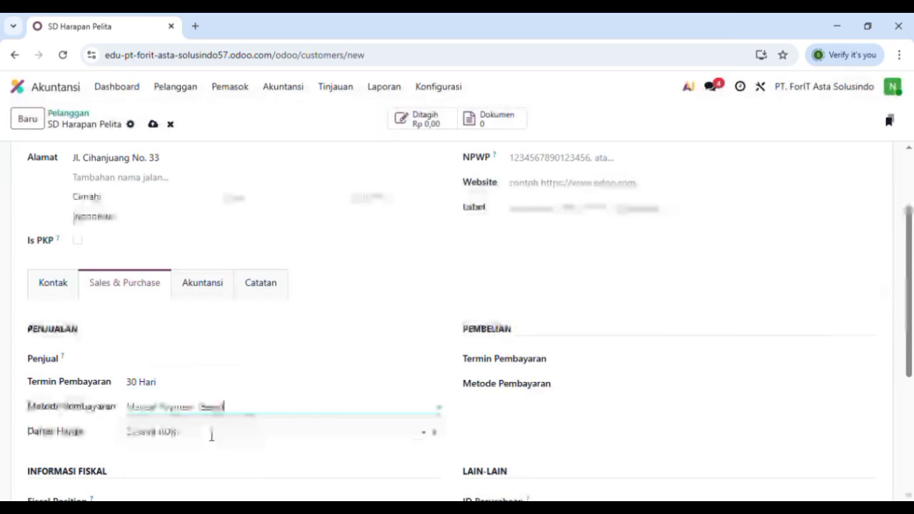
# - Set purchase terms to 30% Sekarang, Lunas 60 Hari with Manual Payment (Bank), and save
pyautogui.click(676, 360)
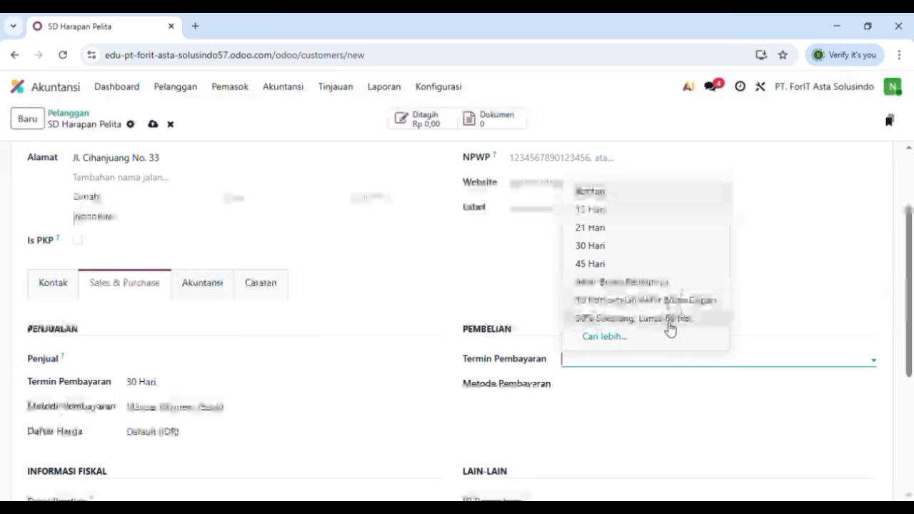
pyautogui.click(669, 329)
pyautogui.click(679, 389)
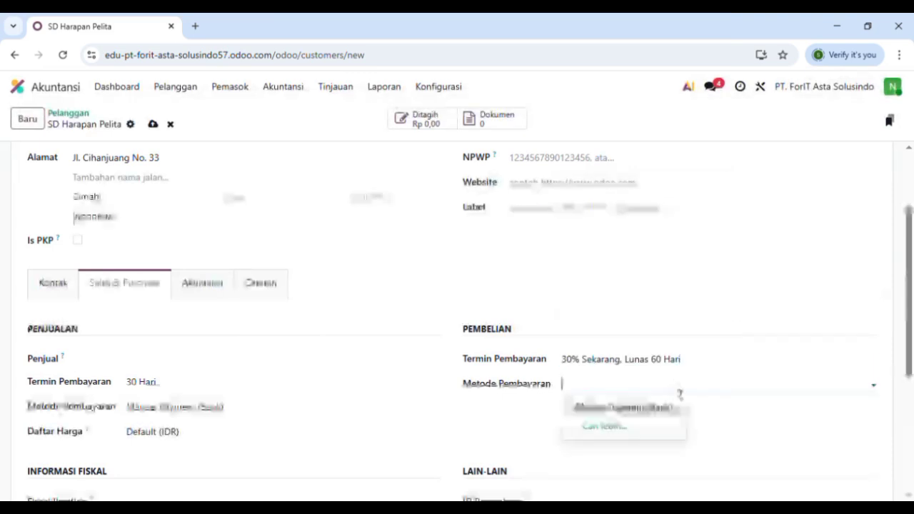
pyautogui.click(642, 407)
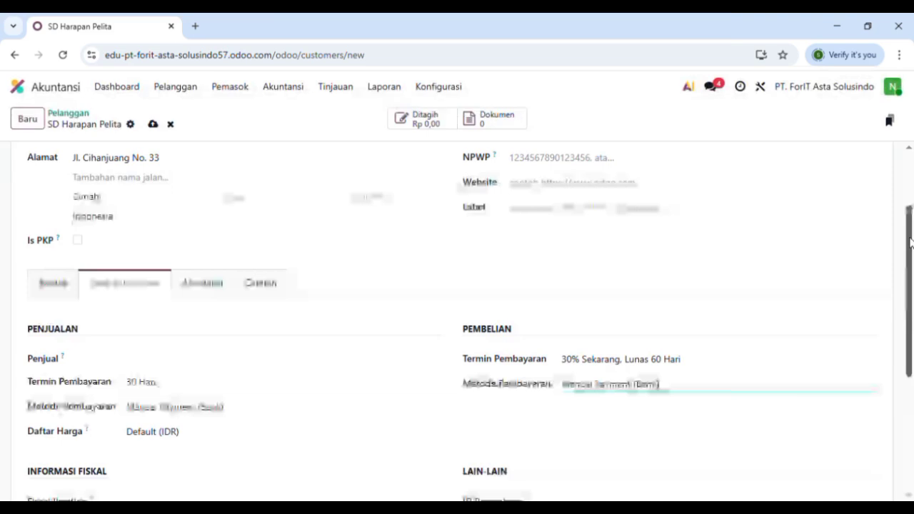
pyautogui.scroll(1, 910, 243)
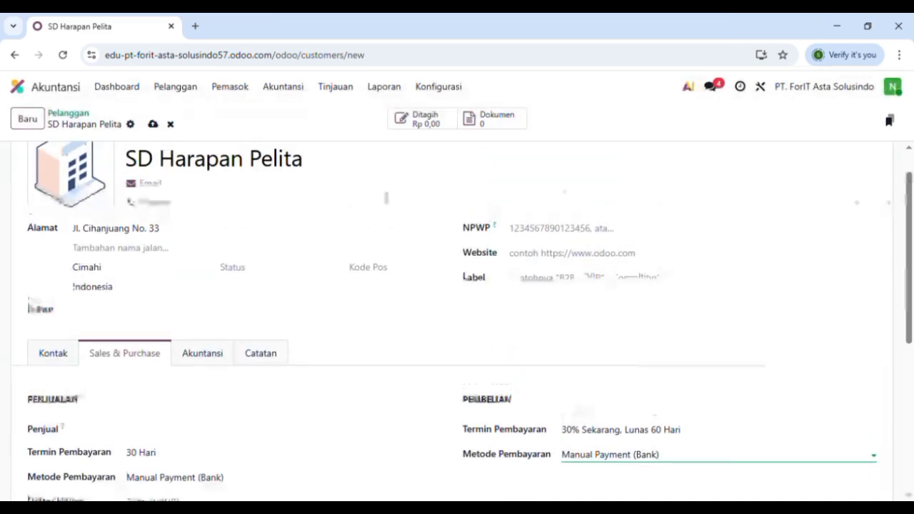
pyautogui.click(153, 125)
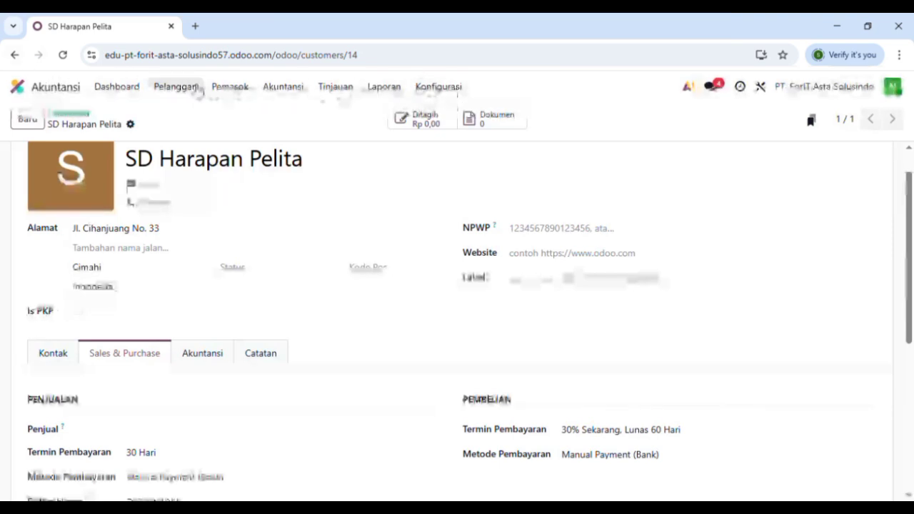
# - Go to the vendor list and start a new vendor named Fiber Optik Star
pyautogui.click(175, 86)
pyautogui.click(196, 185)
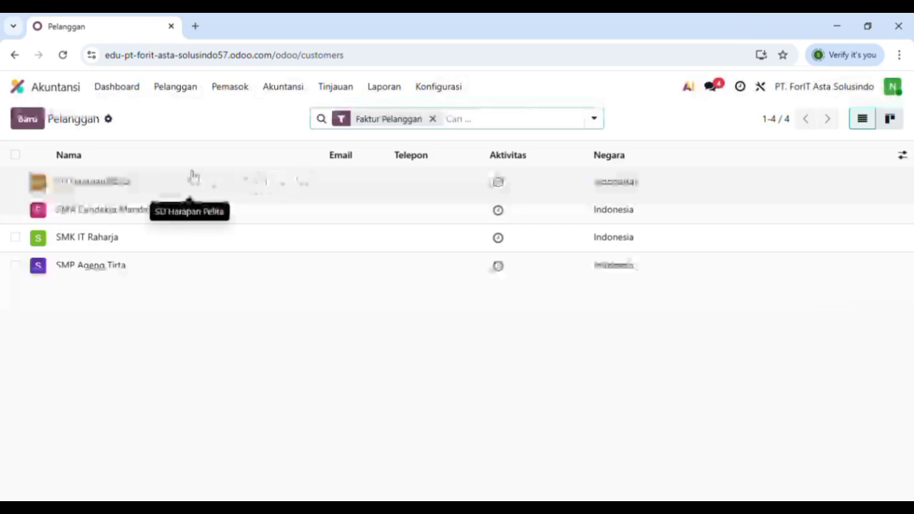
pyautogui.click(229, 87)
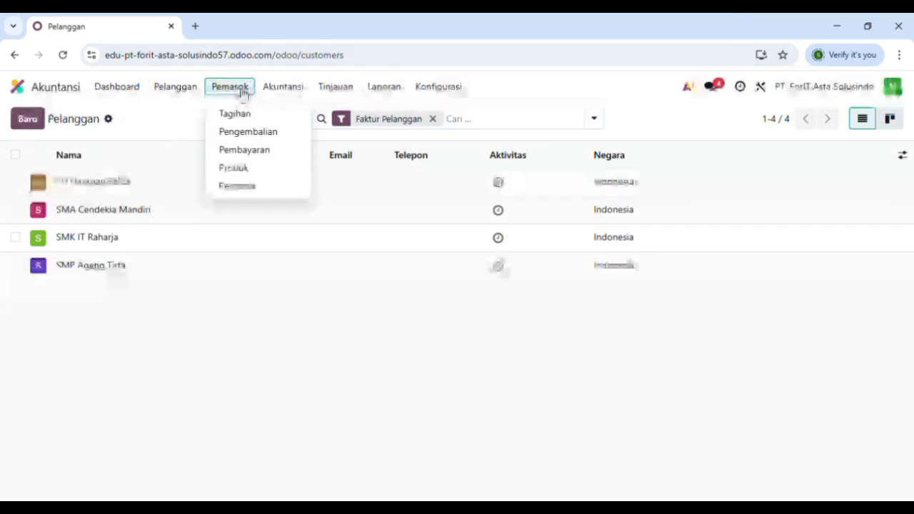
pyautogui.click(253, 187)
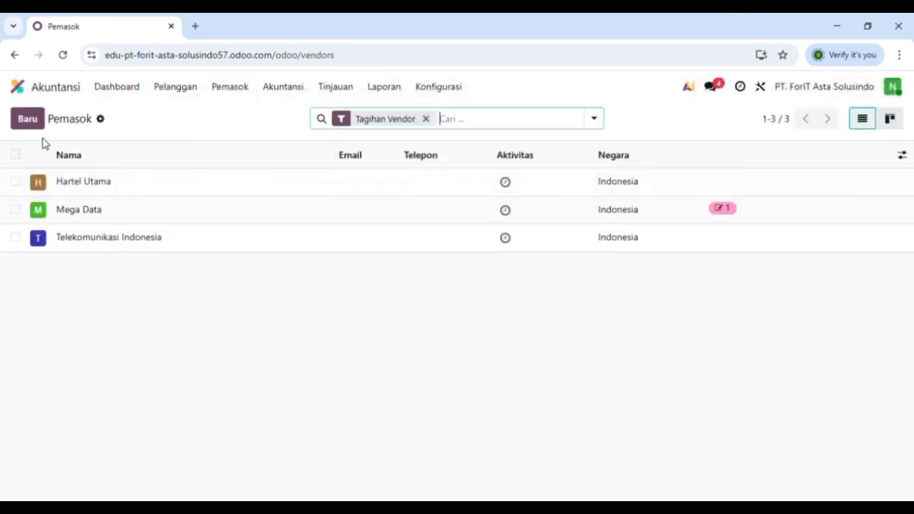
pyautogui.click(36, 125)
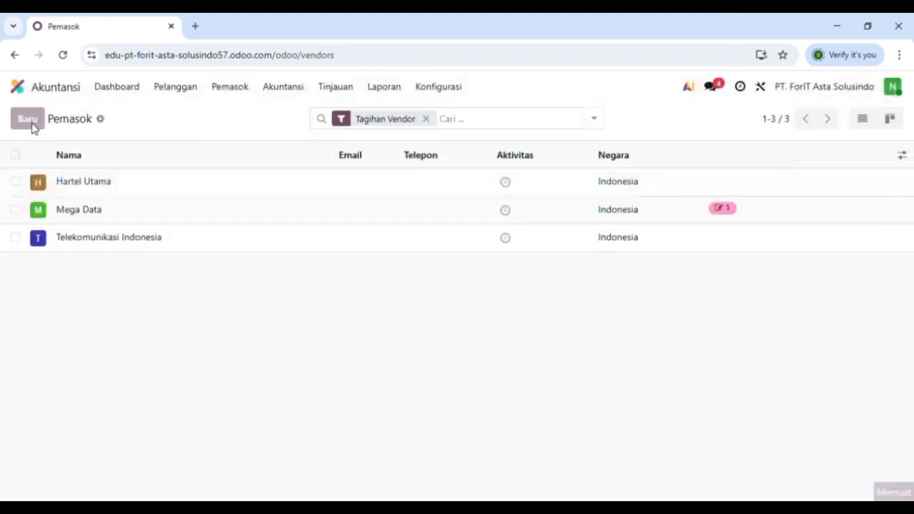
pyautogui.write('Fibr')
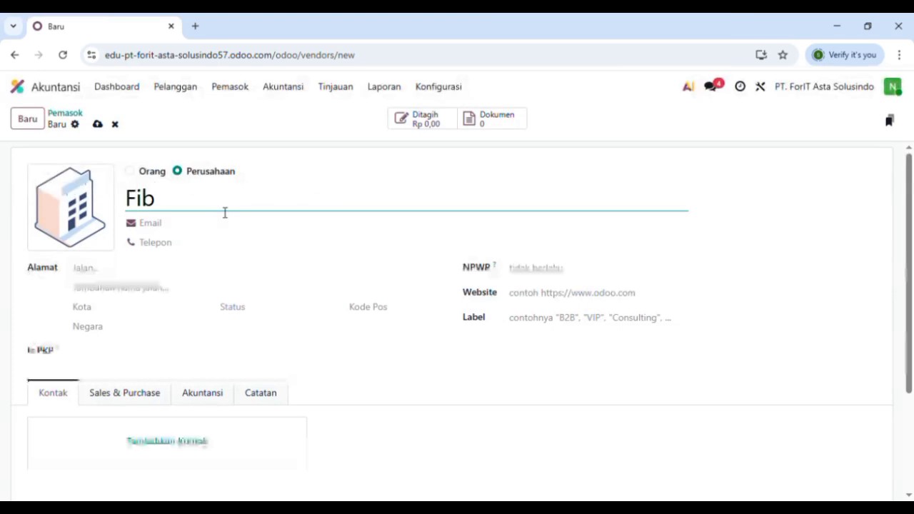
pyautogui.press('BackSpace')
pyautogui.press('BackSpace')
pyautogui.write('er Optik Star')
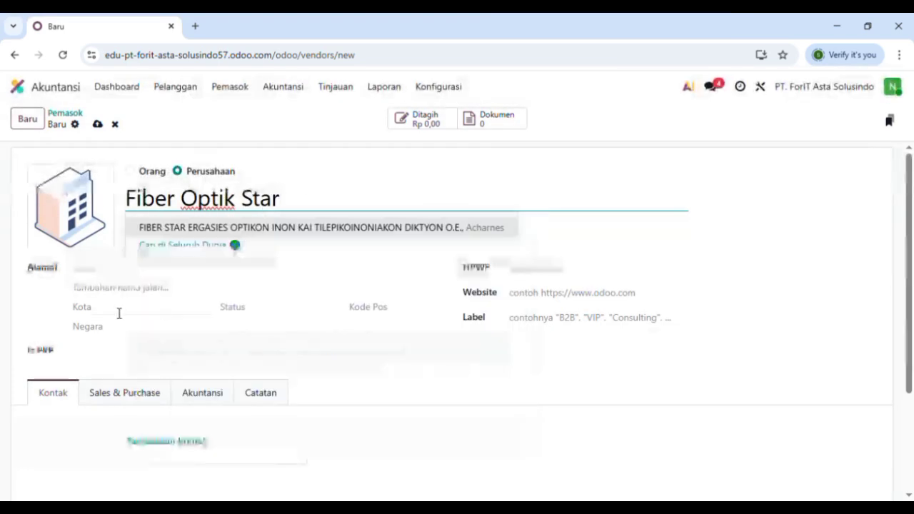
pyautogui.click(108, 276)
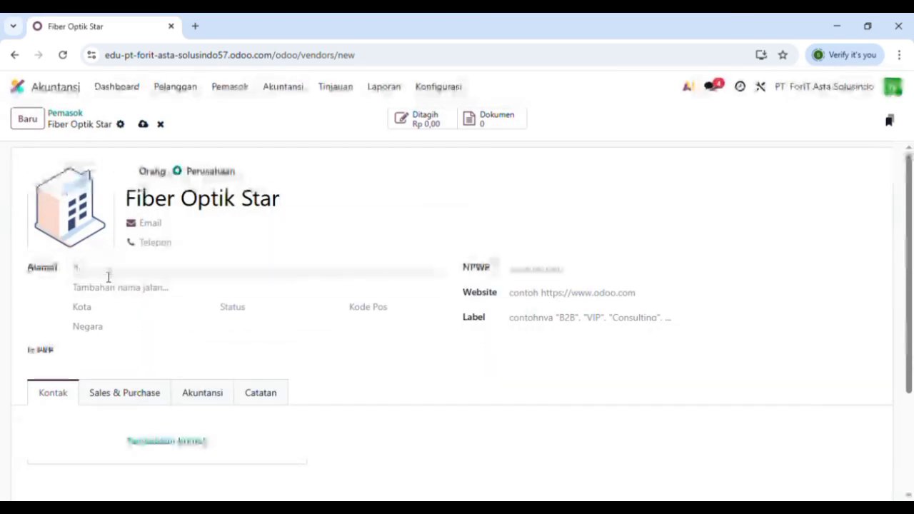
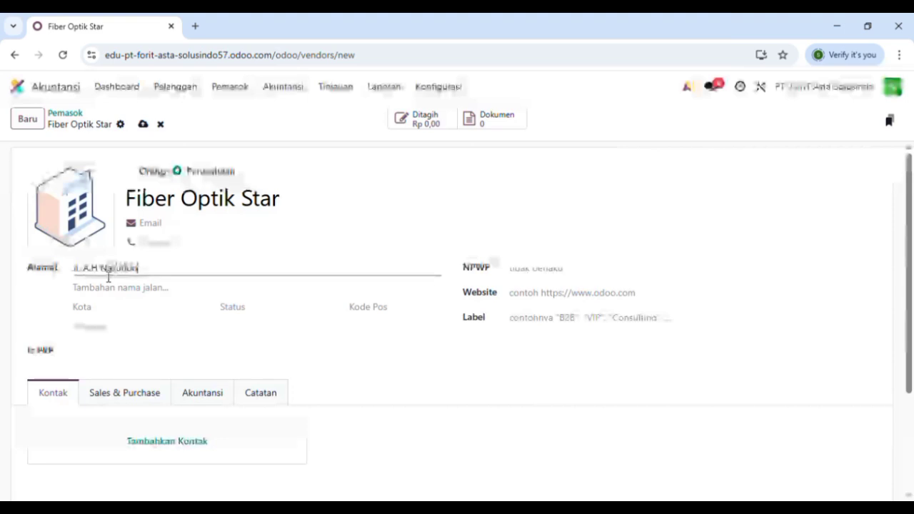
pyautogui.click(142, 310)
pyautogui.write('Bandung')
pyautogui.click(142, 327)
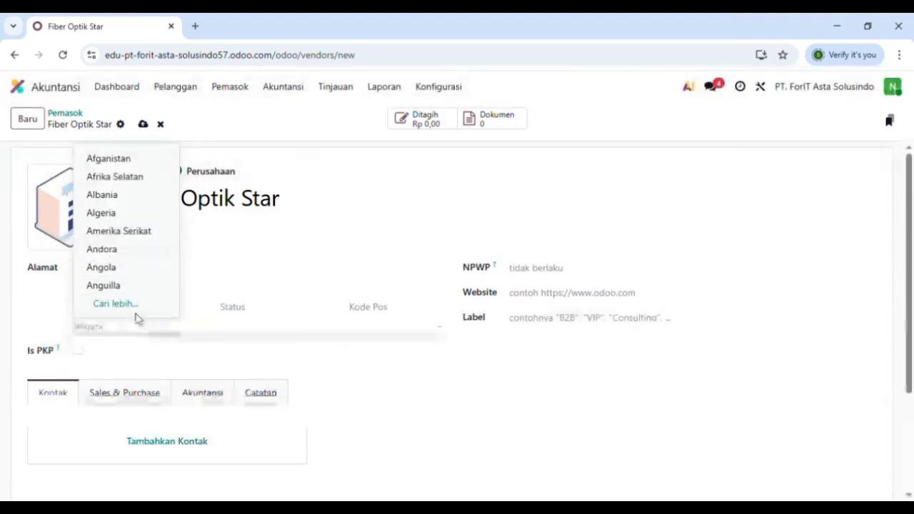
pyautogui.click(133, 287)
pyautogui.click(142, 326)
pyautogui.click(143, 305)
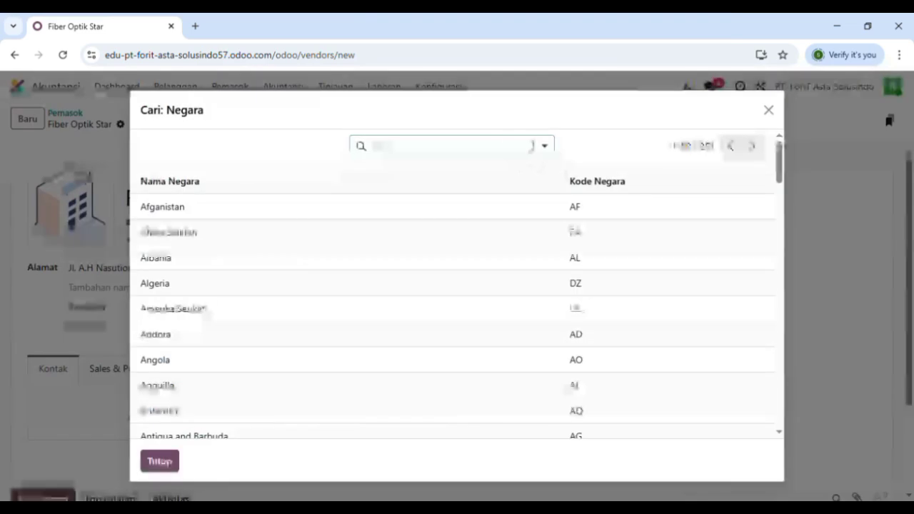
pyautogui.click(506, 150)
pyautogui.write('ndo')
pyautogui.press('BackSpace')
pyautogui.press('BackSpace')
pyautogui.write('indo')
pyautogui.press('Return')
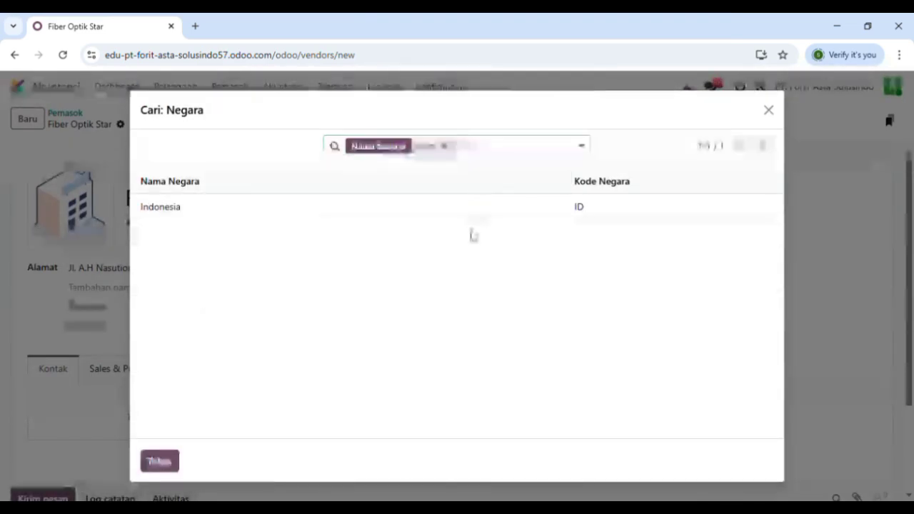
pyautogui.click(479, 212)
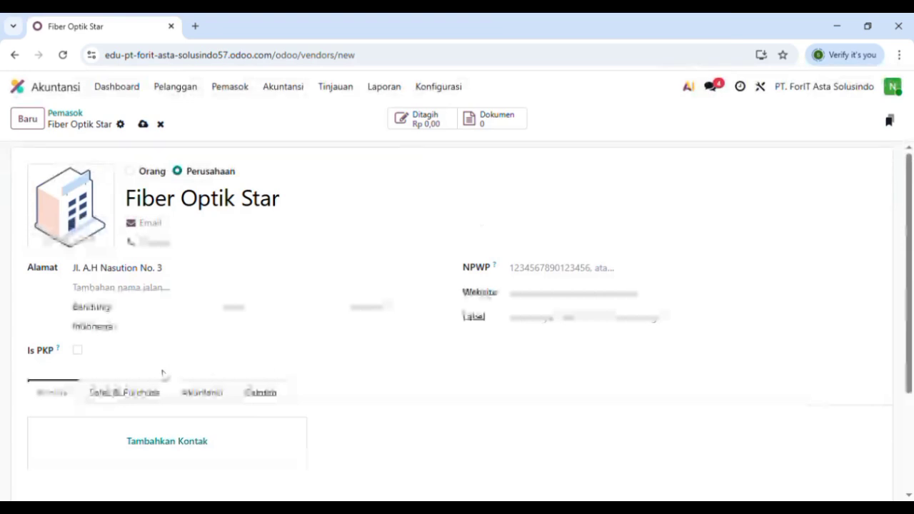
# - Set the vendor's sales terms to 30 Hari with Manual Payment (Bank)
pyautogui.click(139, 395)
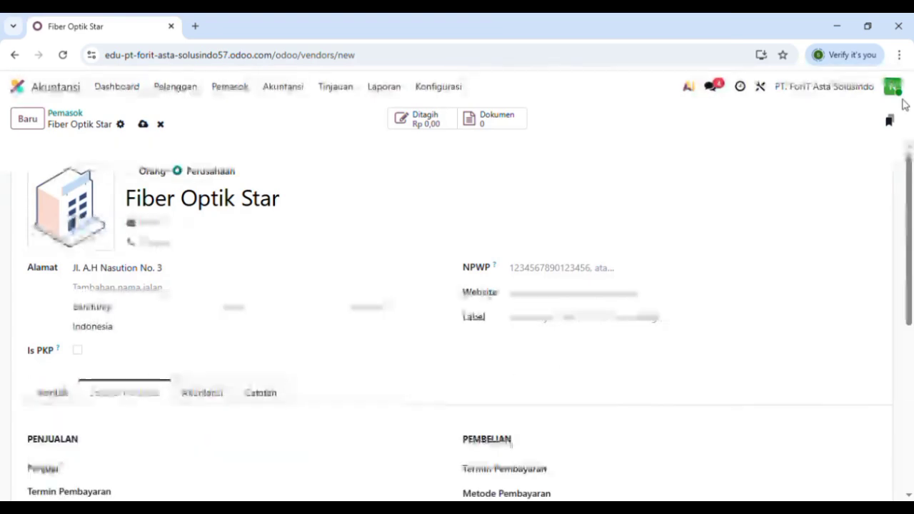
pyautogui.moveTo(910, 255); pyautogui.dragTo(911, 339)
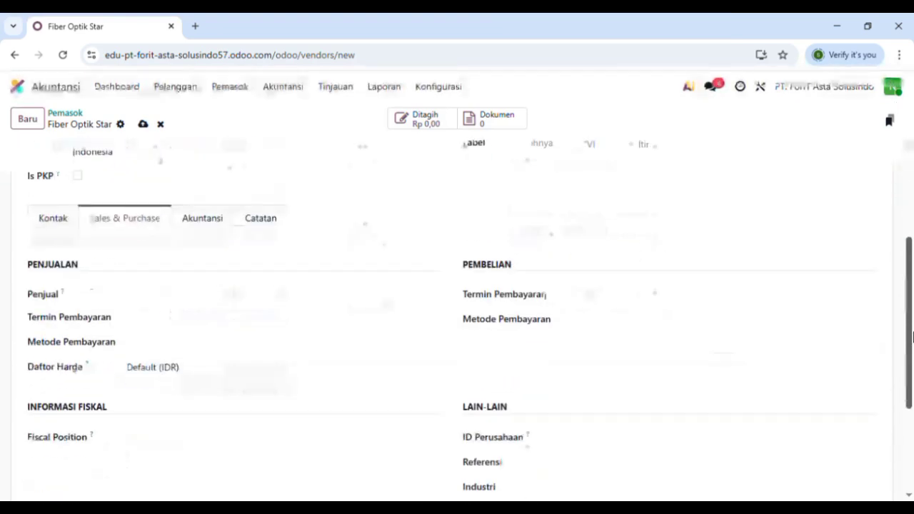
pyautogui.click(283, 323)
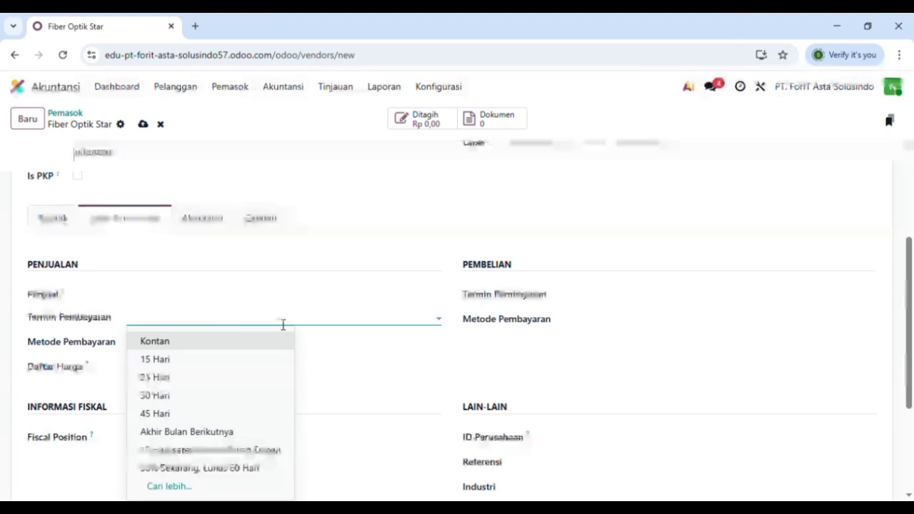
pyautogui.click(201, 397)
pyautogui.click(233, 368)
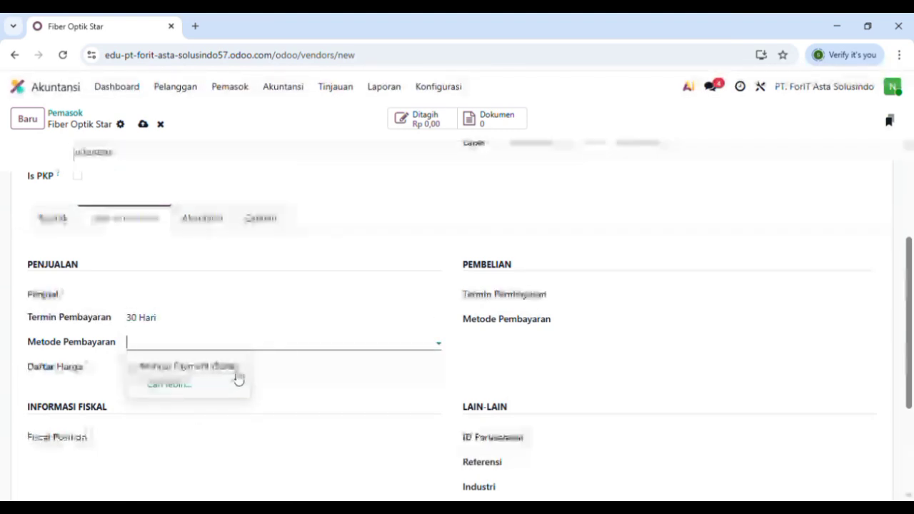
# - Set purchase terms to 30% Sekarang, Lunas 60 Hari with Manual Payment (Bank), save, and return to vendors
pyautogui.click(687, 298)
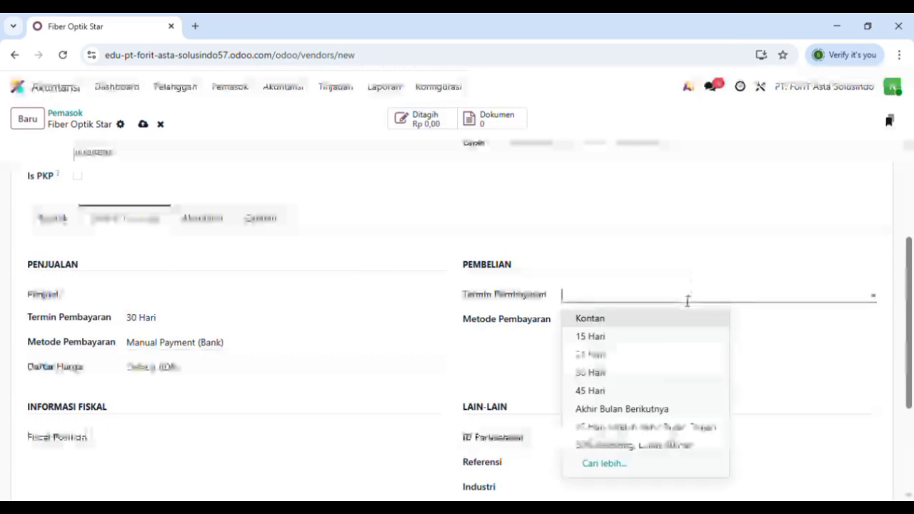
pyautogui.click(649, 426)
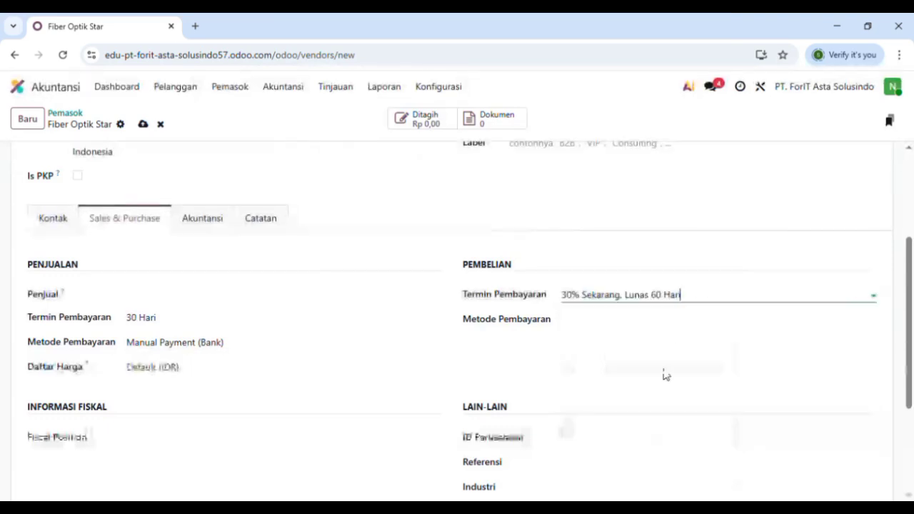
pyautogui.click(670, 323)
pyautogui.click(646, 345)
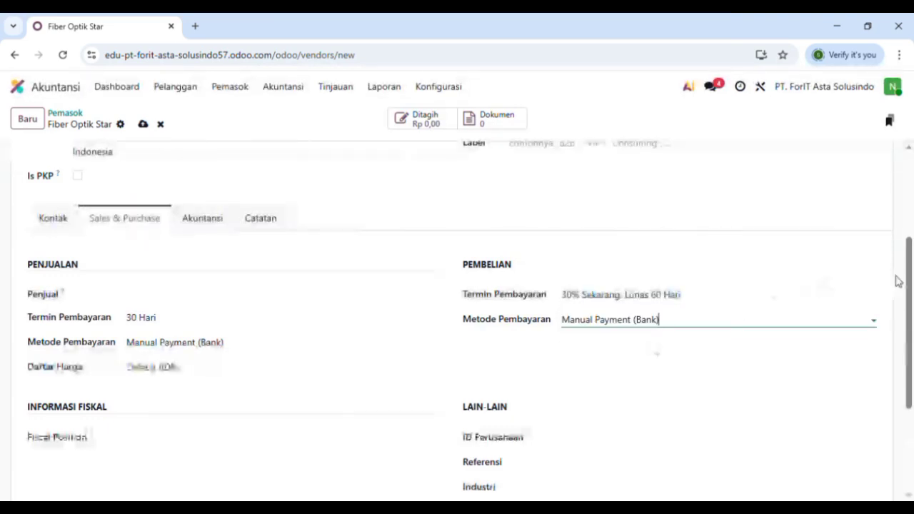
pyautogui.moveTo(908, 280); pyautogui.dragTo(910, 177)
pyautogui.click(144, 124)
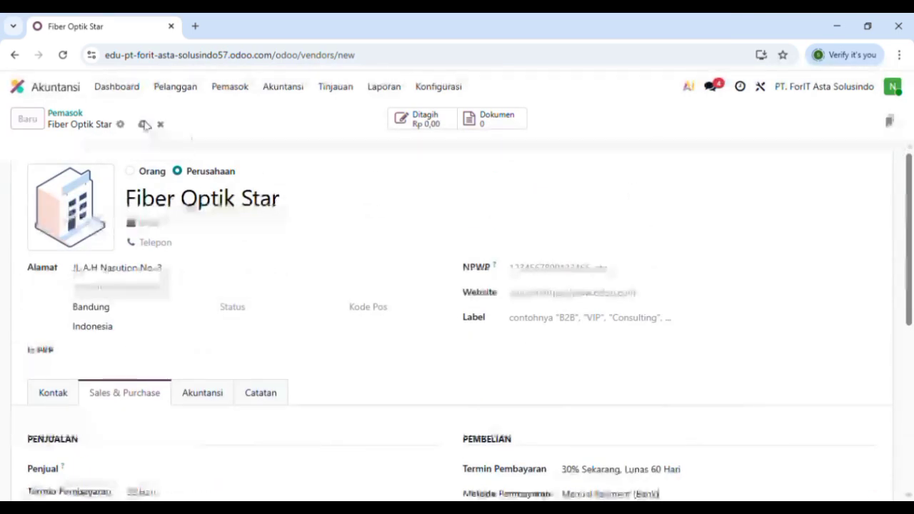
pyautogui.click(230, 91)
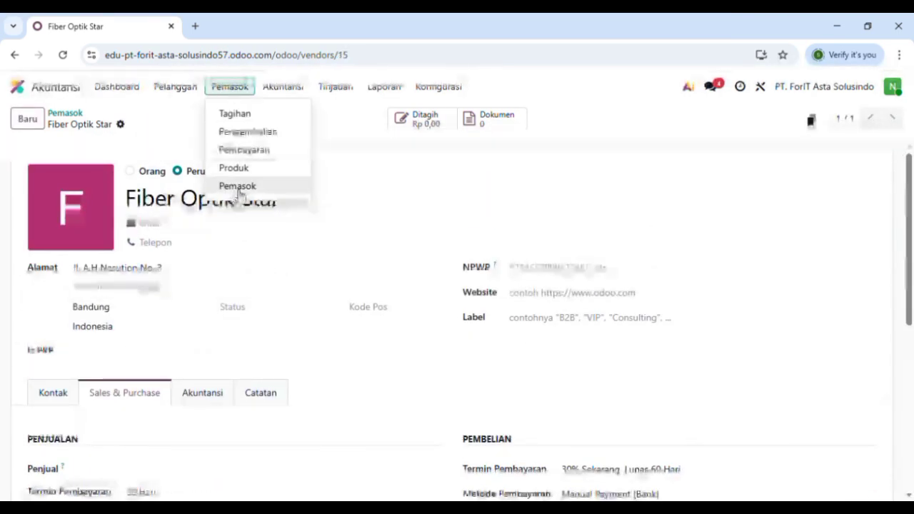
pyautogui.click(239, 190)
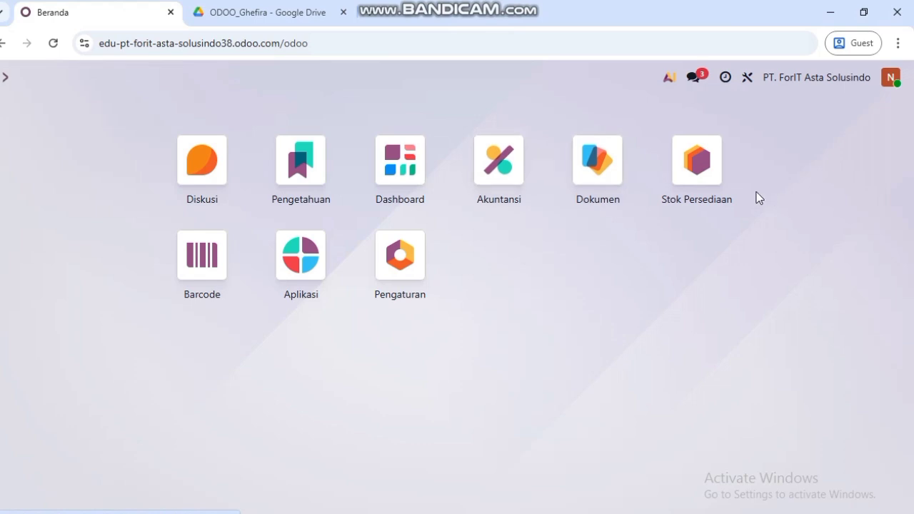
# - Open Stok Persediaan, glance at the installable apps, then reopen the Stok Persediaan overview
pyautogui.click(697, 160)
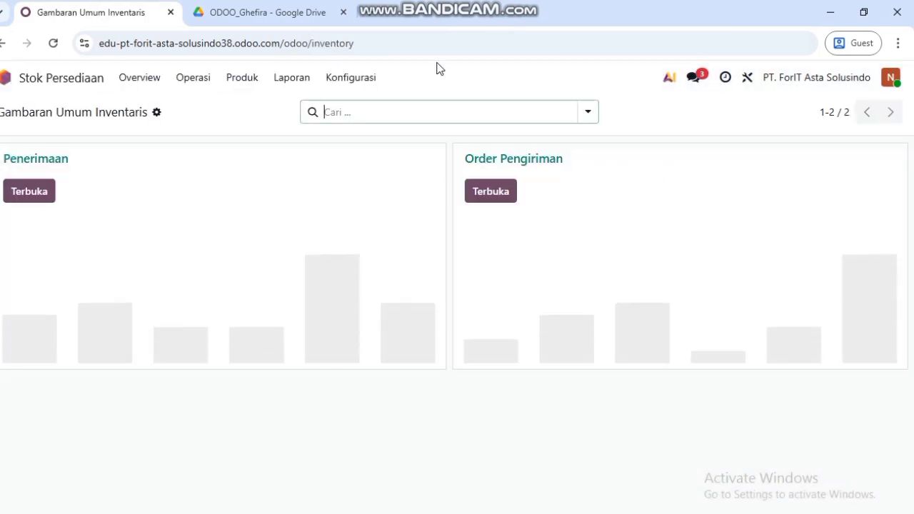
pyautogui.click(2, 44)
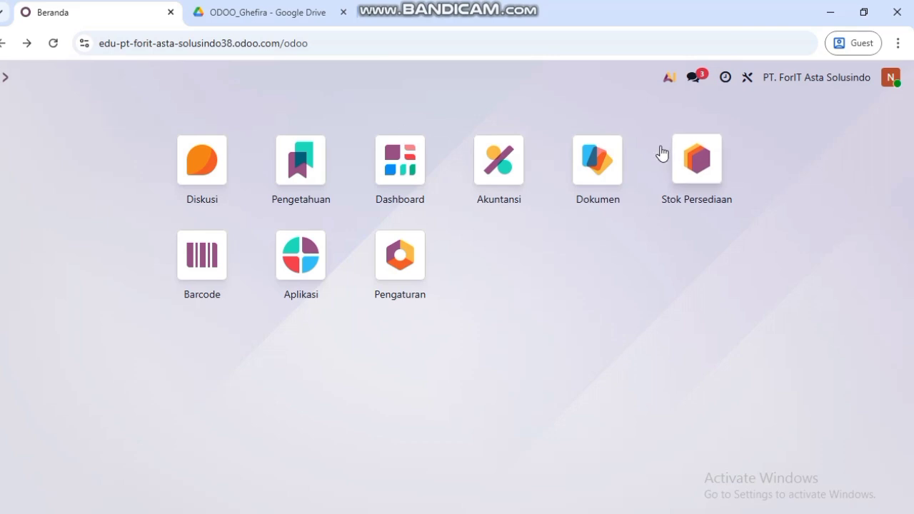
pyautogui.click(302, 264)
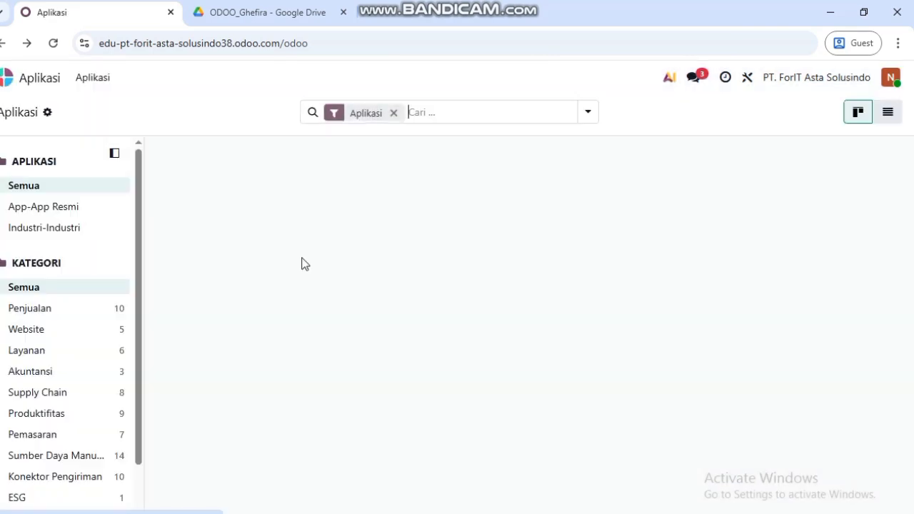
pyautogui.scroll(-3, 493, 260)
pyautogui.scroll(2, 493, 261)
pyautogui.scroll(-1, 675, 217)
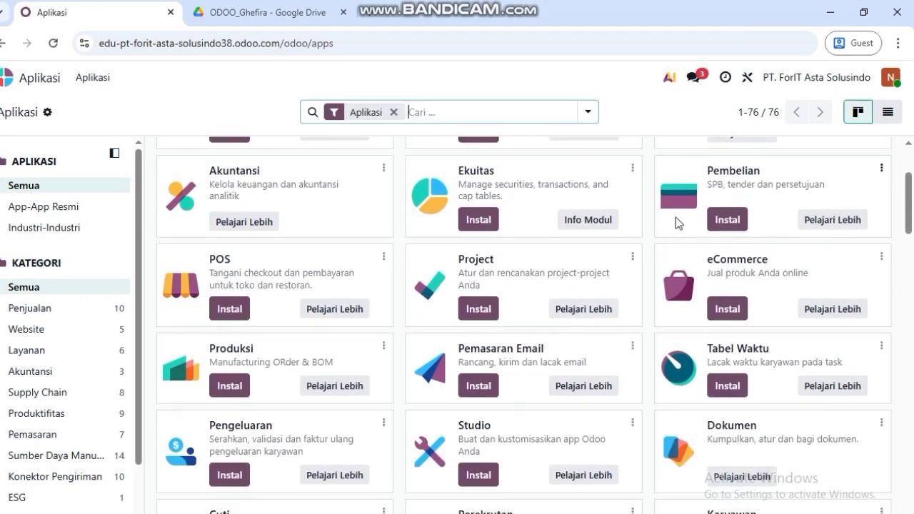
pyautogui.scroll(1, 743, 219)
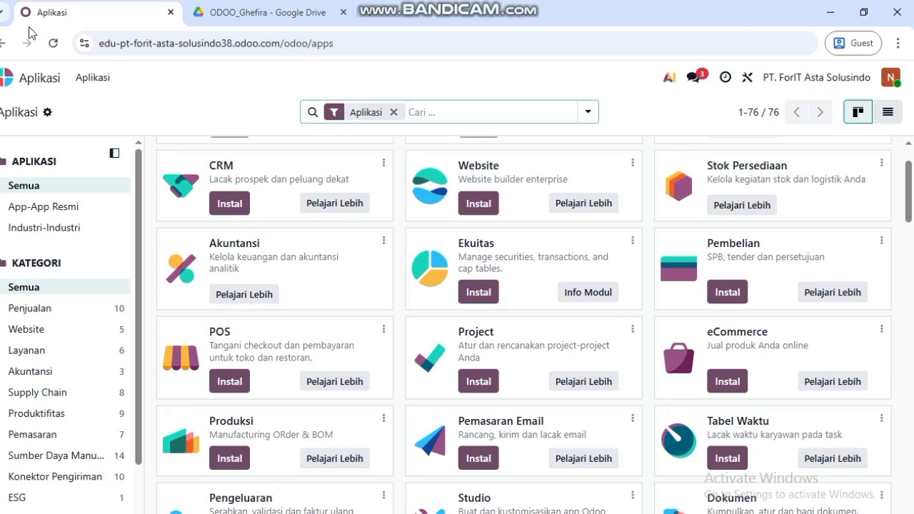
pyautogui.click(4, 46)
pyautogui.click(701, 179)
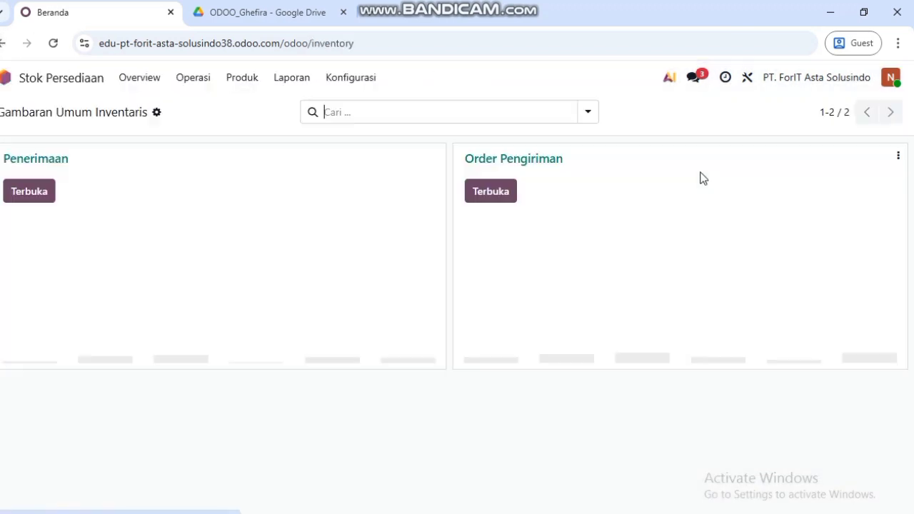
# - Start a new service product named 'Jasa Internet'
pyautogui.click(243, 82)
pyautogui.click(251, 106)
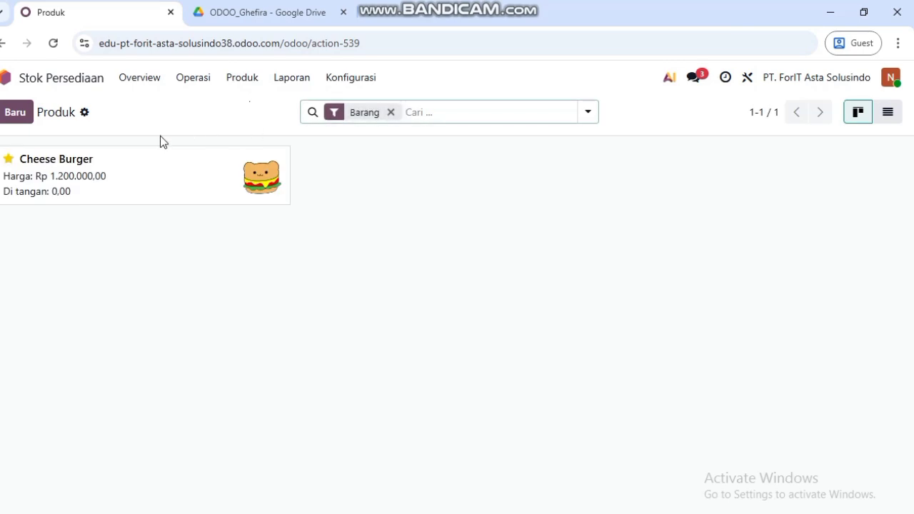
pyautogui.click(15, 112)
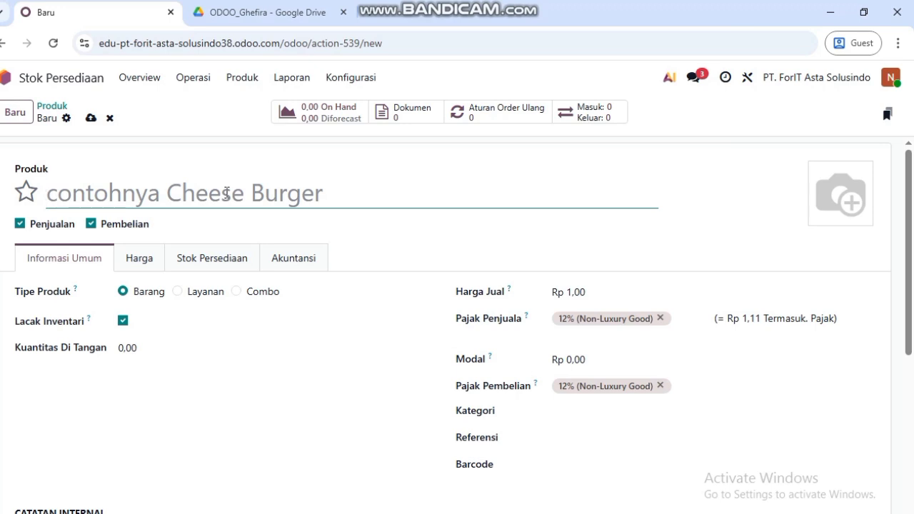
pyautogui.write('Jasa In')
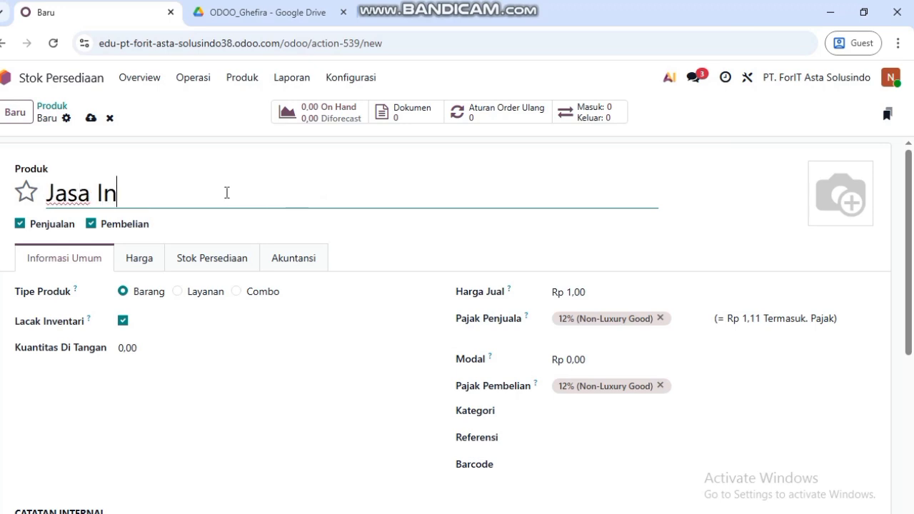
pyautogui.write('ternet')
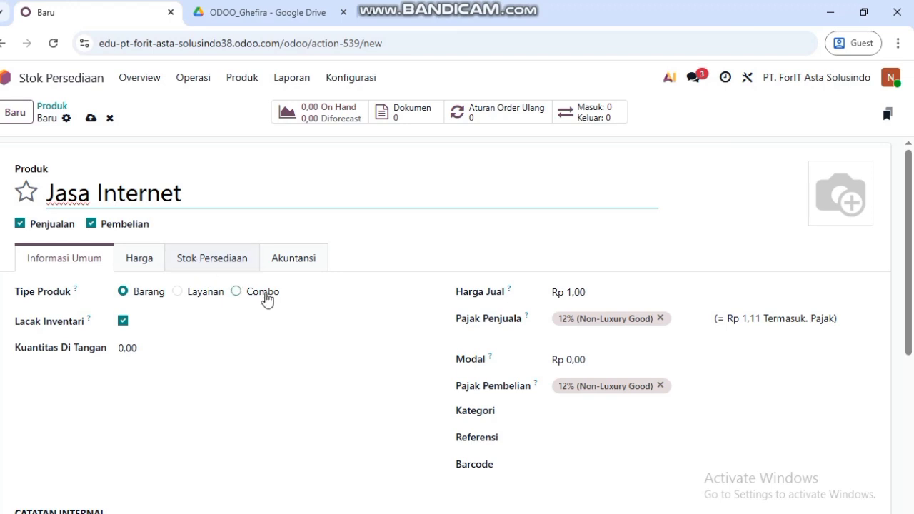
pyautogui.click(178, 292)
# - Set sales price Rp 250.000 and cost Rp 150.000, and remove the 12% sales tax
pyautogui.click(593, 295)
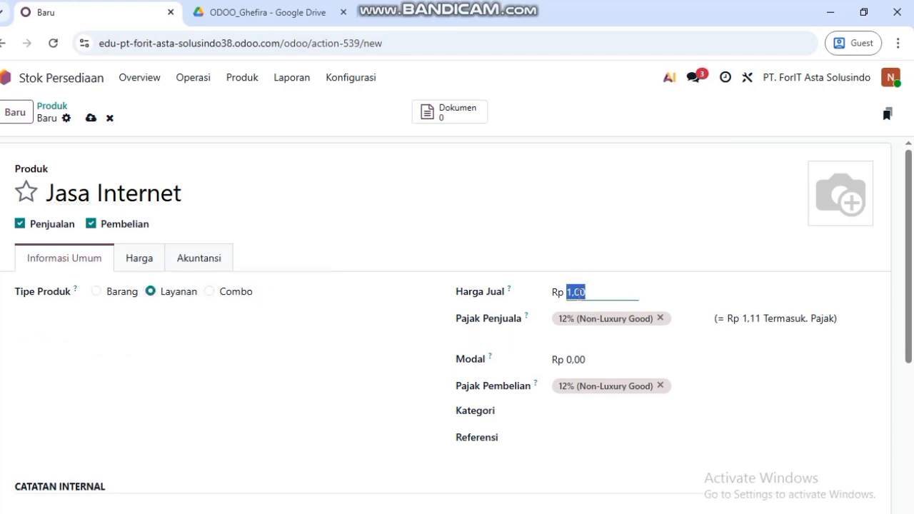
pyautogui.write('250.000')
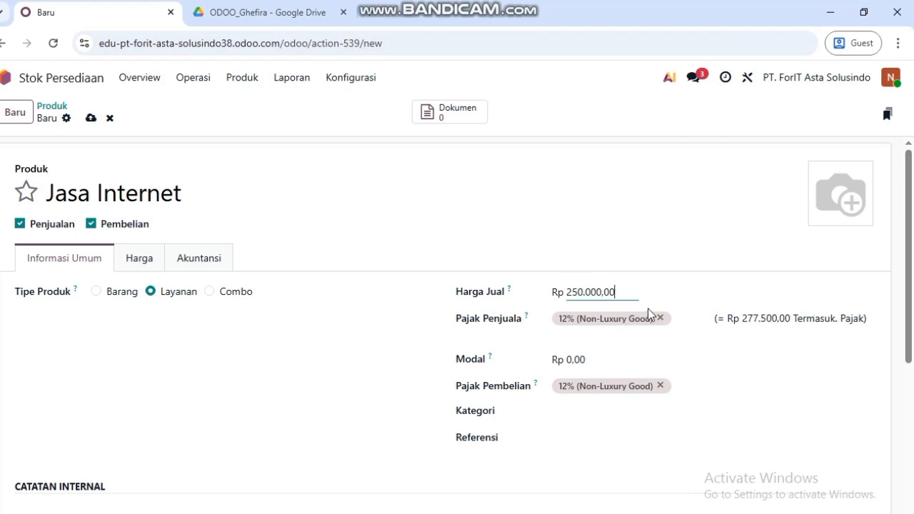
pyautogui.click(605, 359)
pyautogui.write('150000')
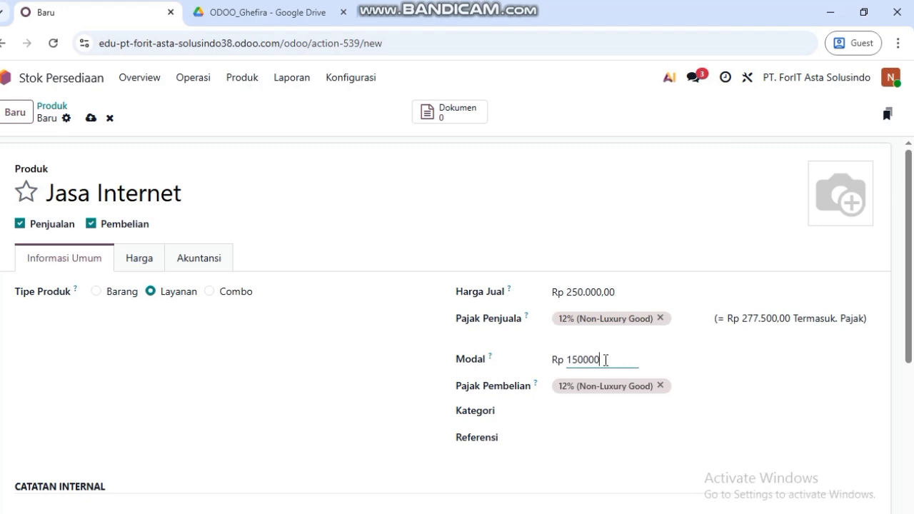
pyautogui.press('Return')
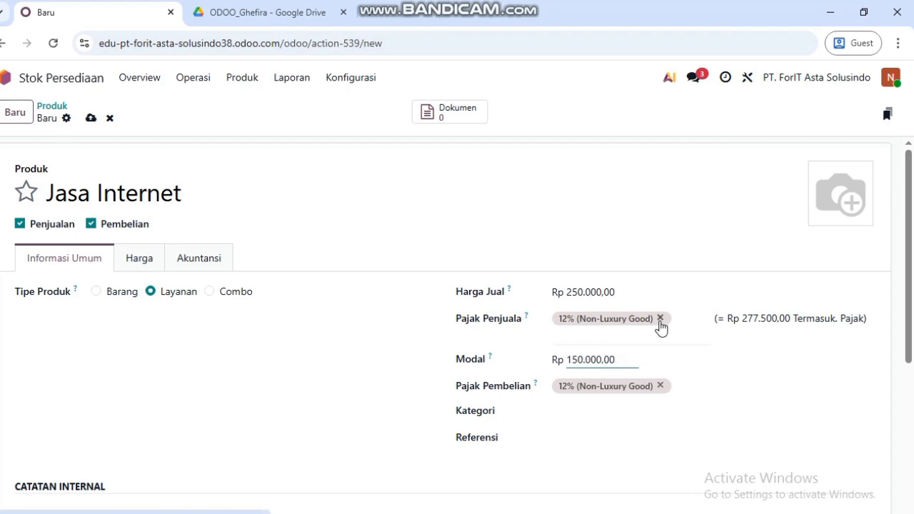
pyautogui.click(660, 322)
pyautogui.click(676, 319)
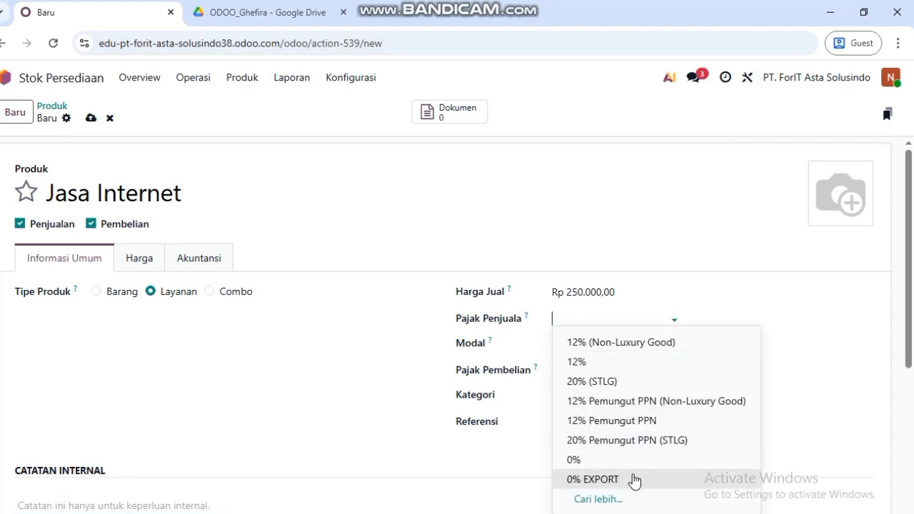
# - Create a new PPN 11% sales tax of type Penjualan, scope Layanan, amount 11
pyautogui.click(600, 499)
pyautogui.scroll(-1, 401, 286)
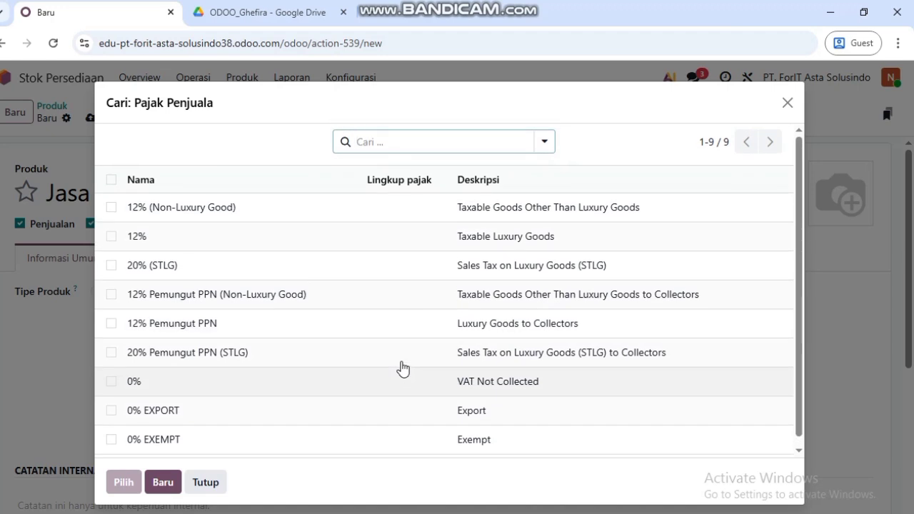
pyautogui.click(161, 485)
pyautogui.write('PPN 11%')
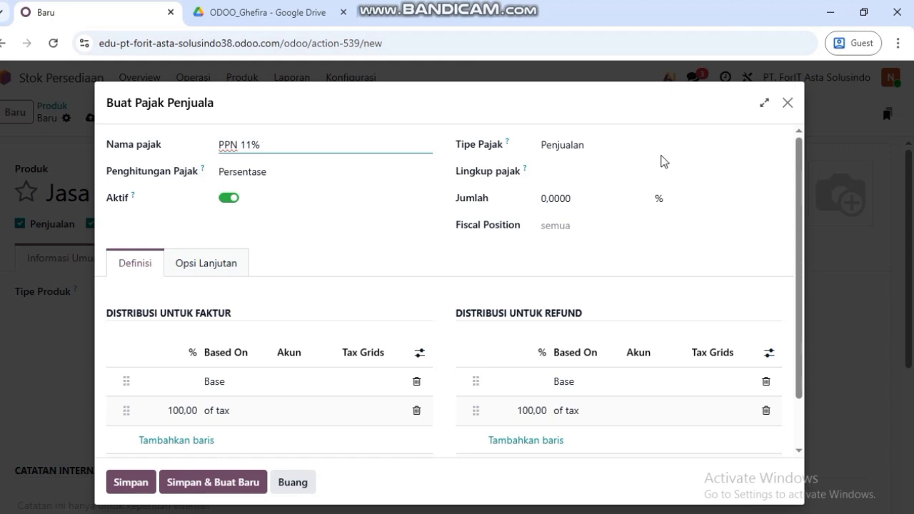
pyautogui.click(690, 147)
pyautogui.click(710, 152)
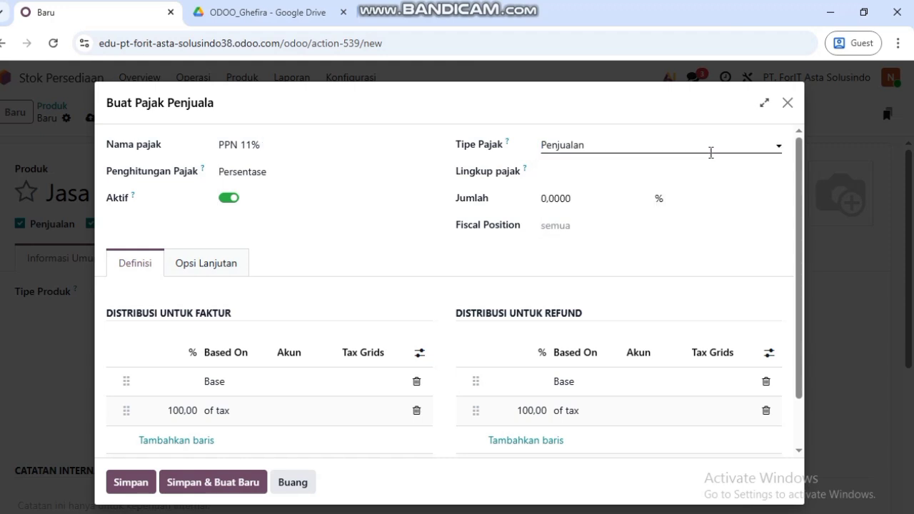
pyautogui.click(633, 170)
pyautogui.click(616, 199)
pyautogui.click(604, 203)
pyautogui.write('11')
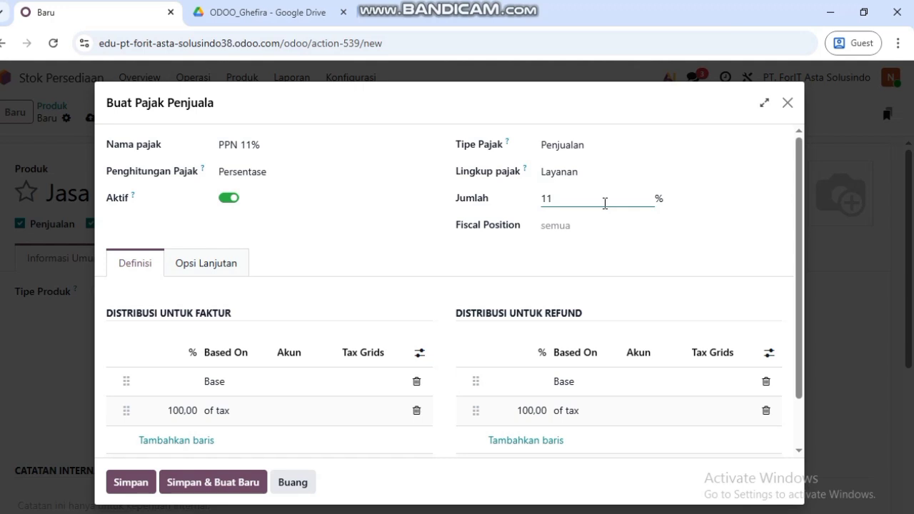
# - Add a tax description and S - Standard rate category, then save it onto Jasa Internet
pyautogui.click(215, 267)
pyautogui.click(250, 328)
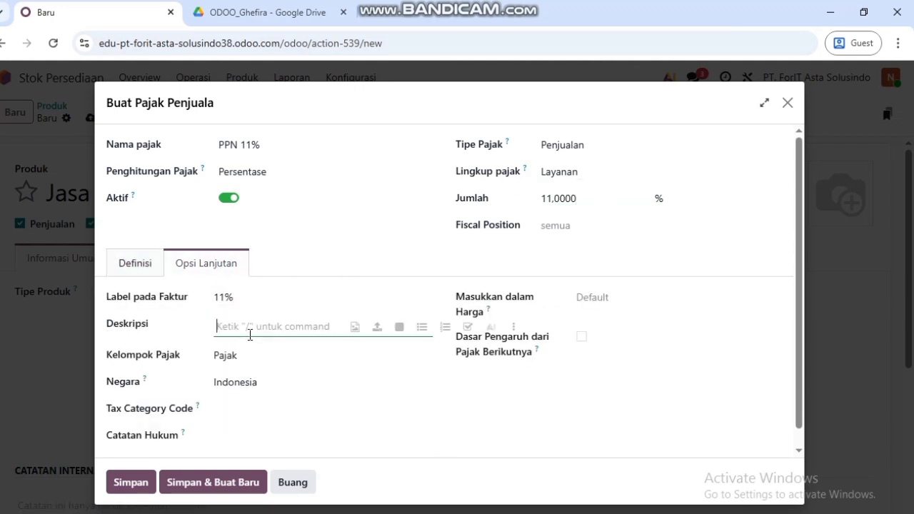
pyautogui.write('Pajak Pertambahan Nilai')
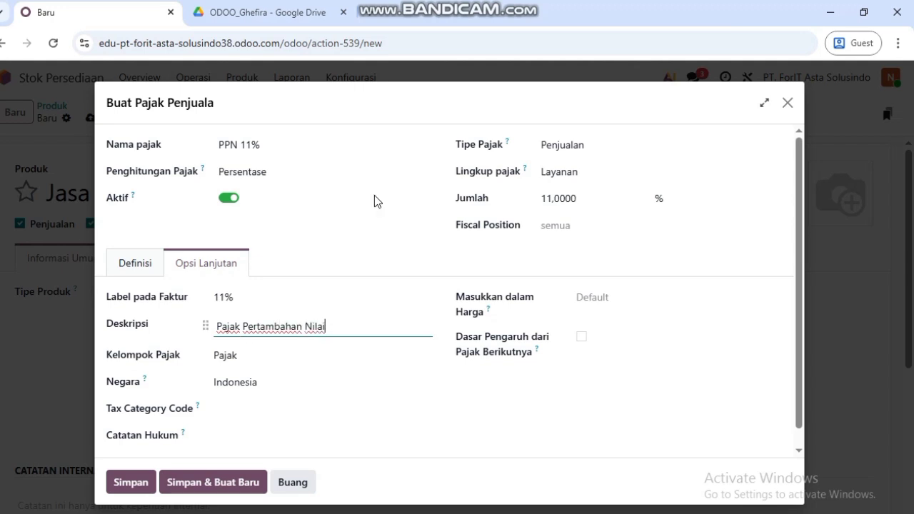
pyautogui.click(238, 410)
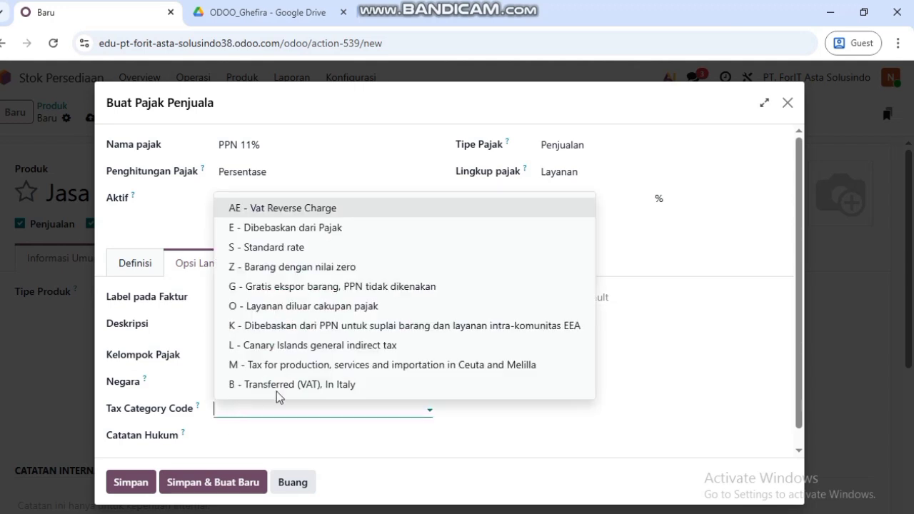
pyautogui.click(322, 252)
pyautogui.click(604, 298)
pyautogui.click(633, 342)
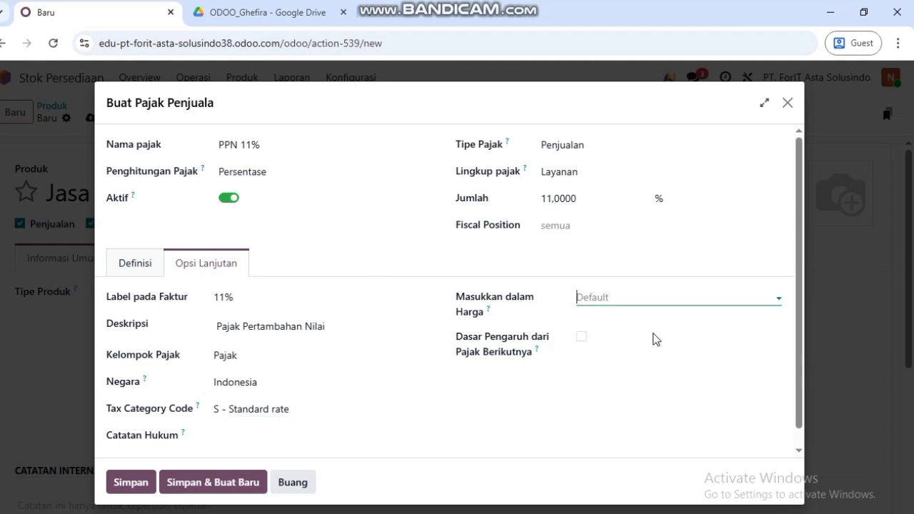
pyautogui.click(146, 484)
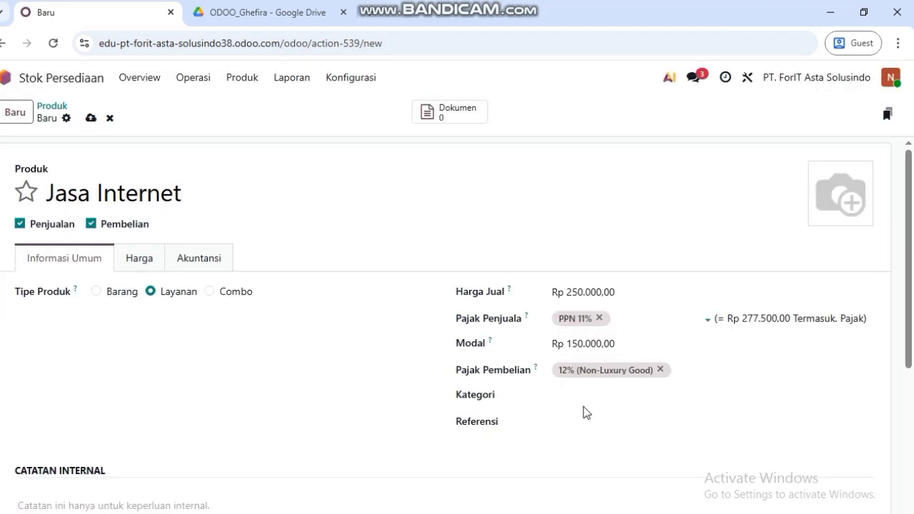
# - Drop the 12% purchase tax and start a new Pembelian tax scoped to Layanan at 11%
pyautogui.click(660, 370)
pyautogui.click(870, 368)
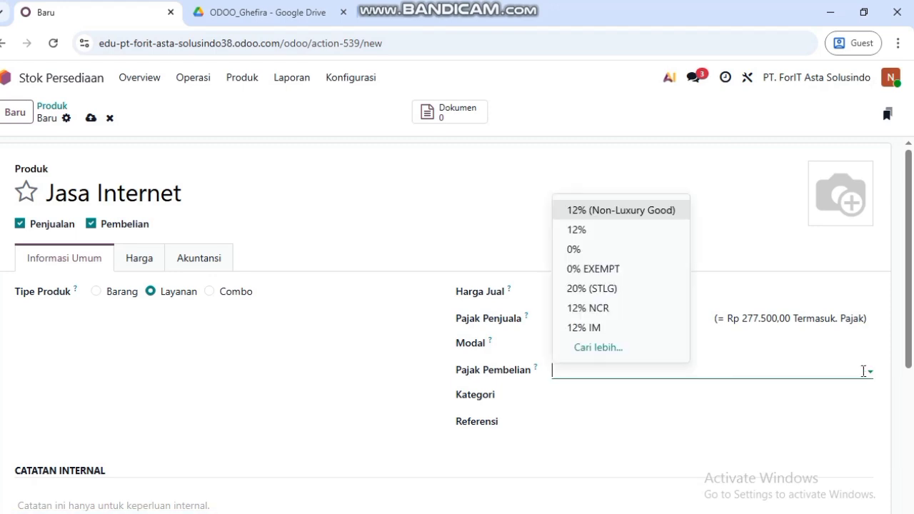
pyautogui.click(623, 351)
pyautogui.click(162, 482)
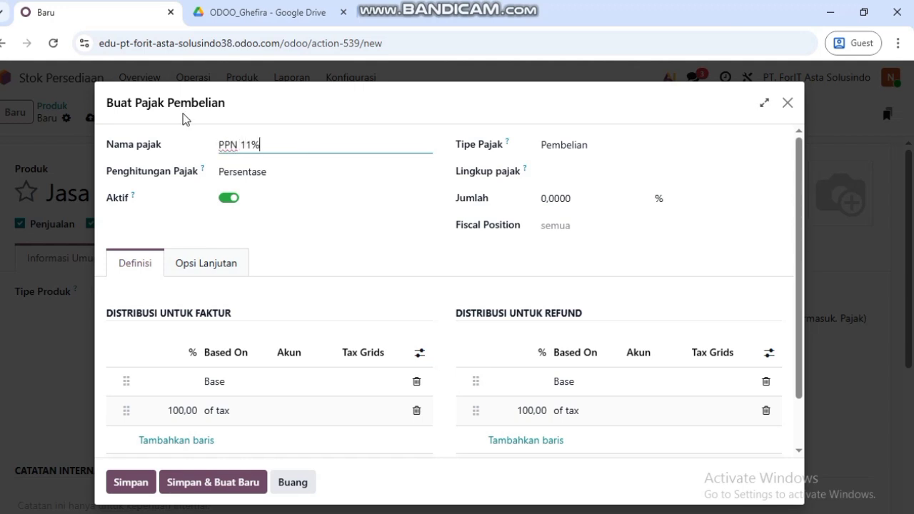
pyautogui.click(604, 145)
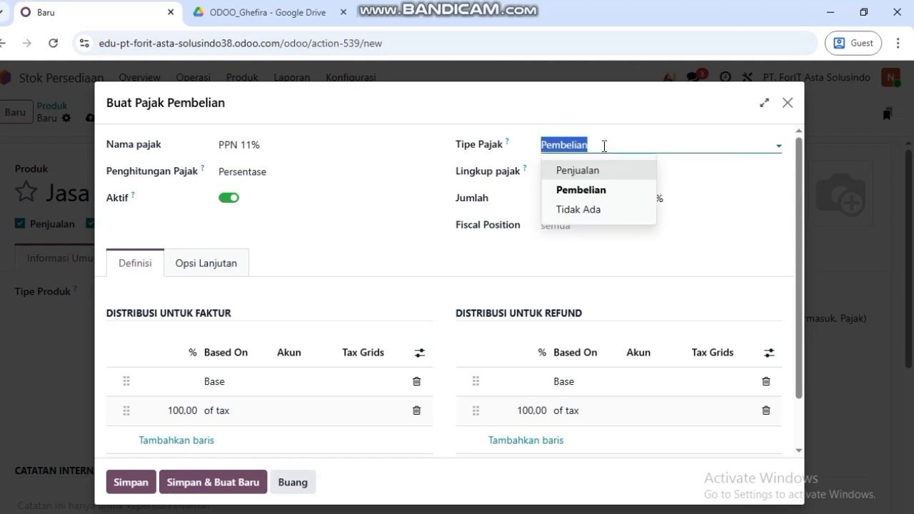
pyautogui.click(707, 176)
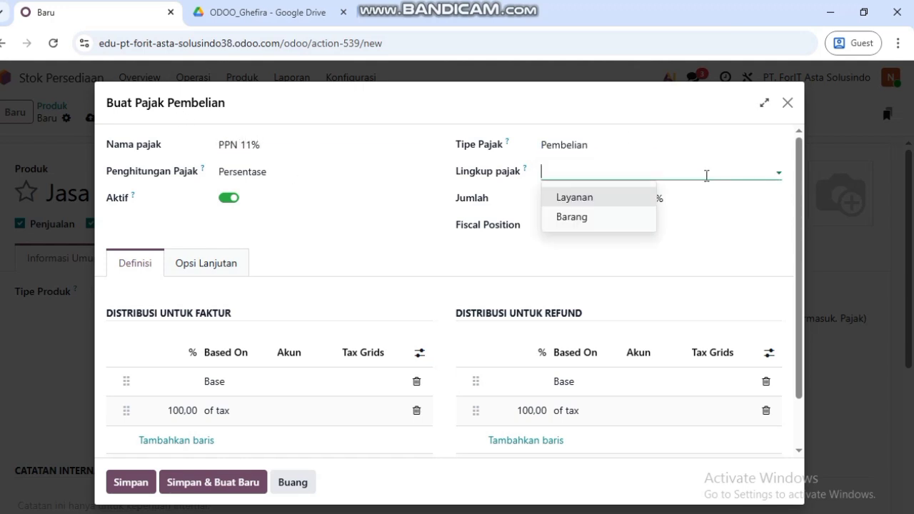
pyautogui.click(575, 200)
pyautogui.click(561, 202)
pyautogui.write('11,0000')
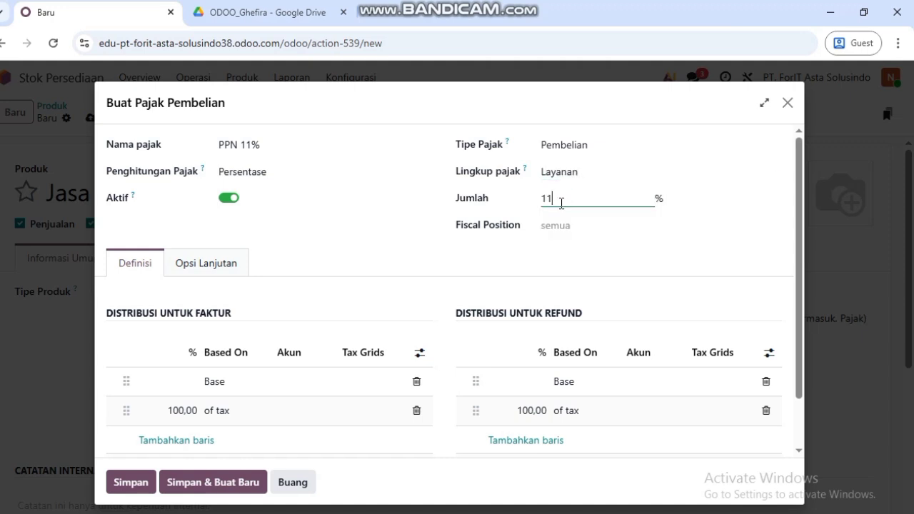
# - Give the purchase tax a description, S - Standard rate, price-excluded setting, and save it
pyautogui.click(231, 262)
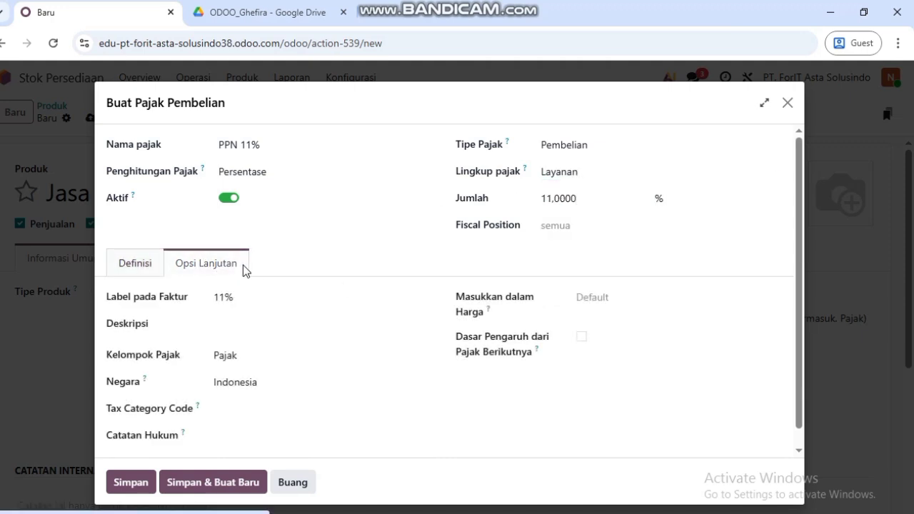
pyautogui.click(251, 329)
pyautogui.write('Paja')
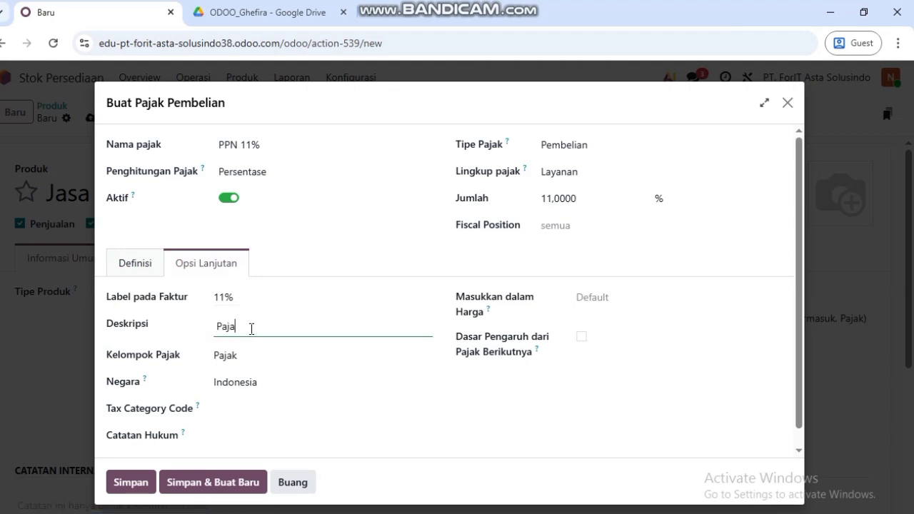
pyautogui.write('k Pertambahan Nilai')
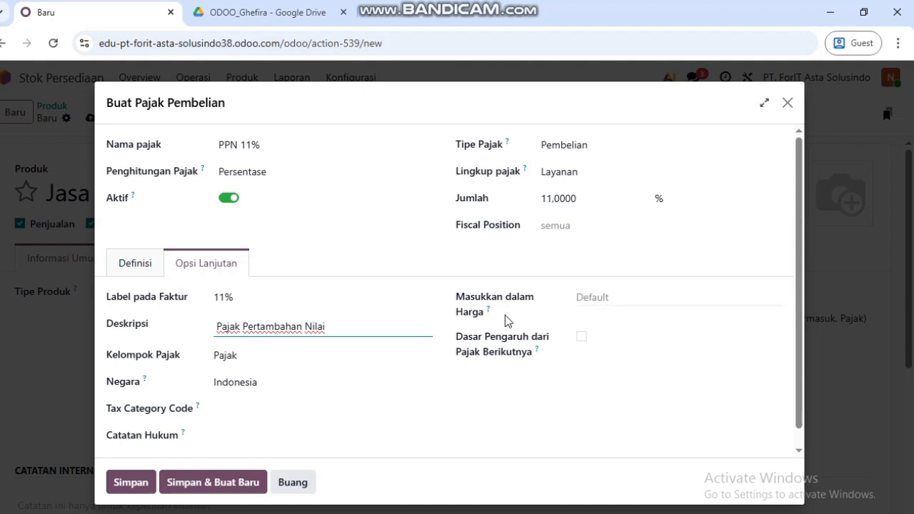
pyautogui.click(294, 402)
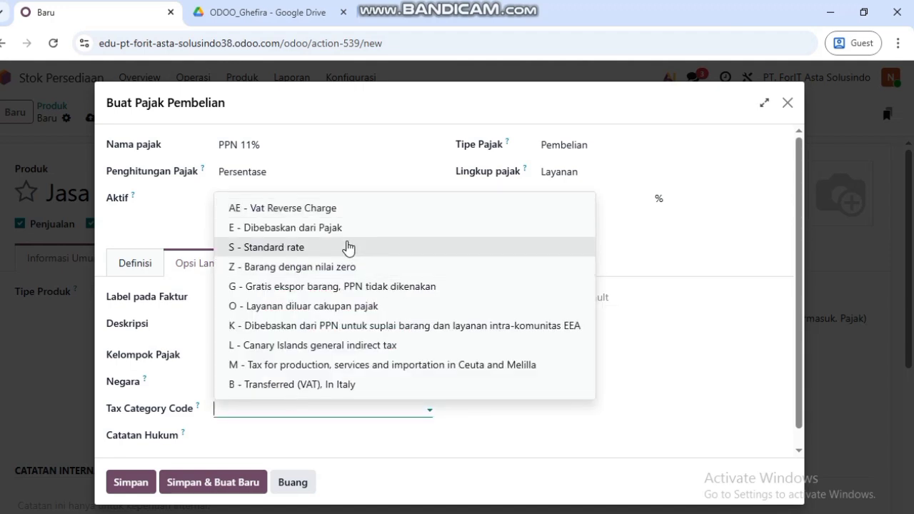
pyautogui.click(320, 248)
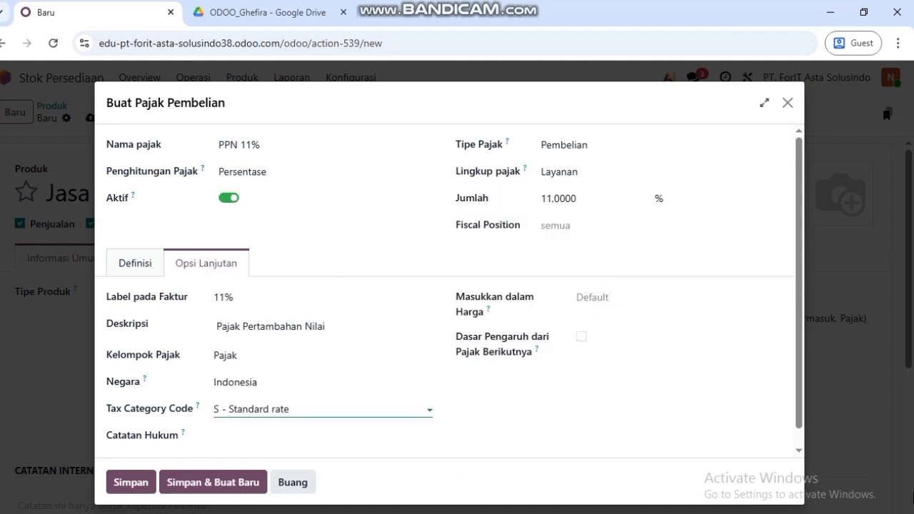
pyautogui.click(623, 287)
pyautogui.click(624, 296)
pyautogui.click(649, 340)
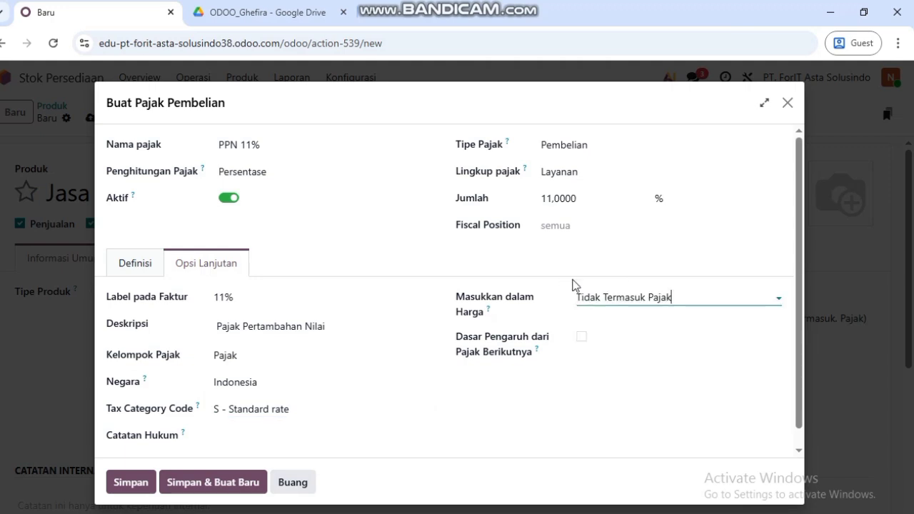
pyautogui.scroll(-1, 492, 389)
pyautogui.scroll(1, 492, 389)
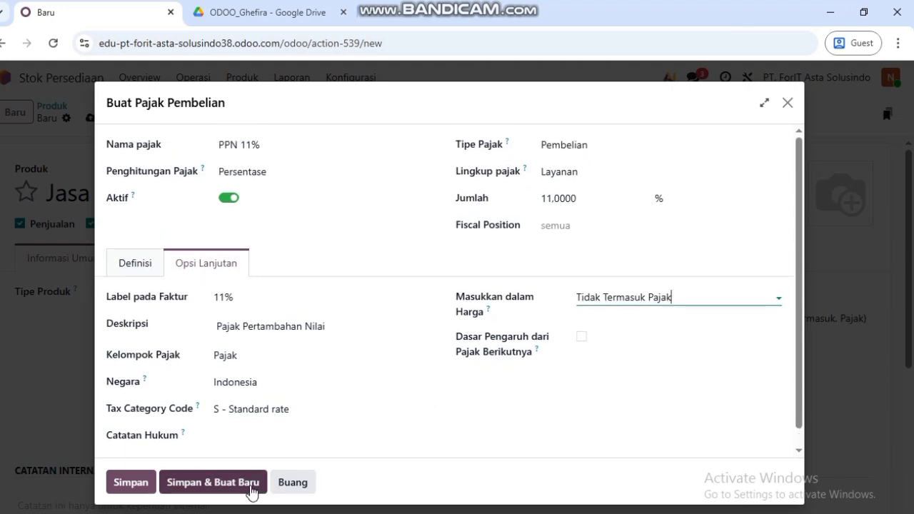
pyautogui.click(128, 483)
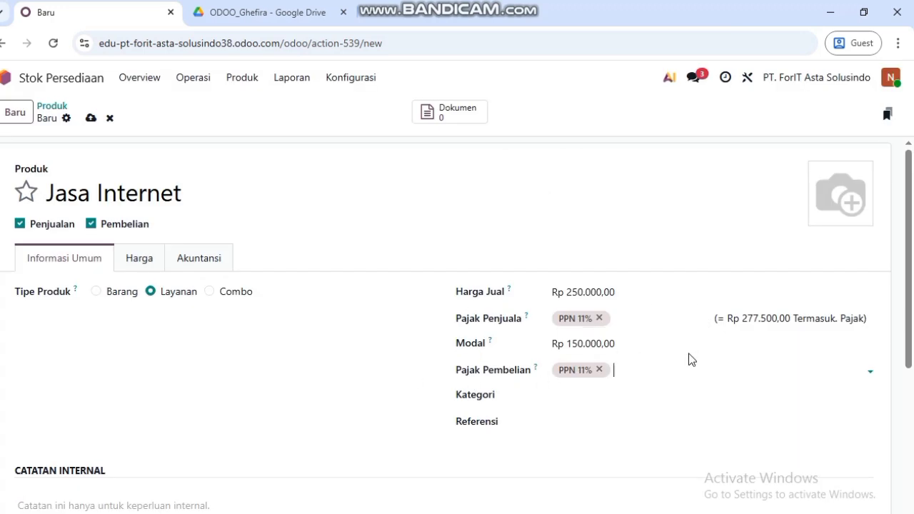
# - Save Jasa Internet and show all products by clearing the Barang filter
pyautogui.scroll(-2, 599, 448)
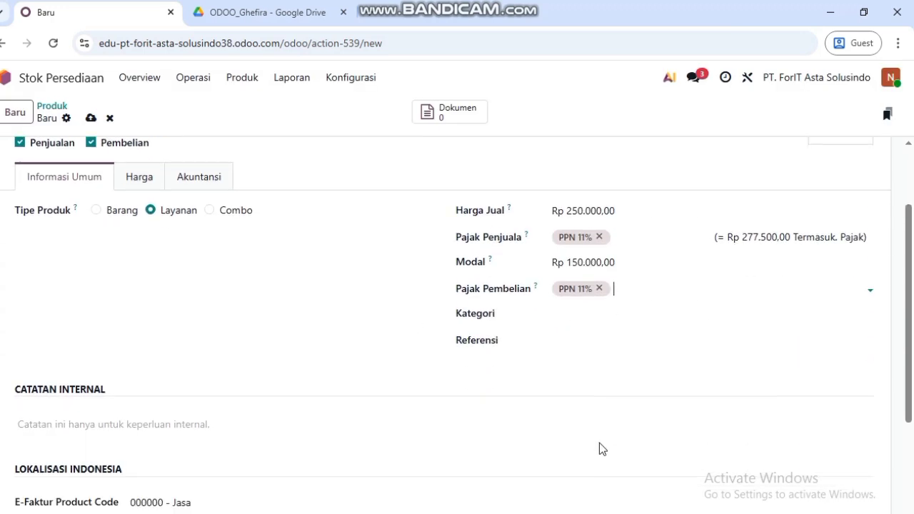
pyautogui.scroll(2, 599, 449)
pyautogui.click(89, 120)
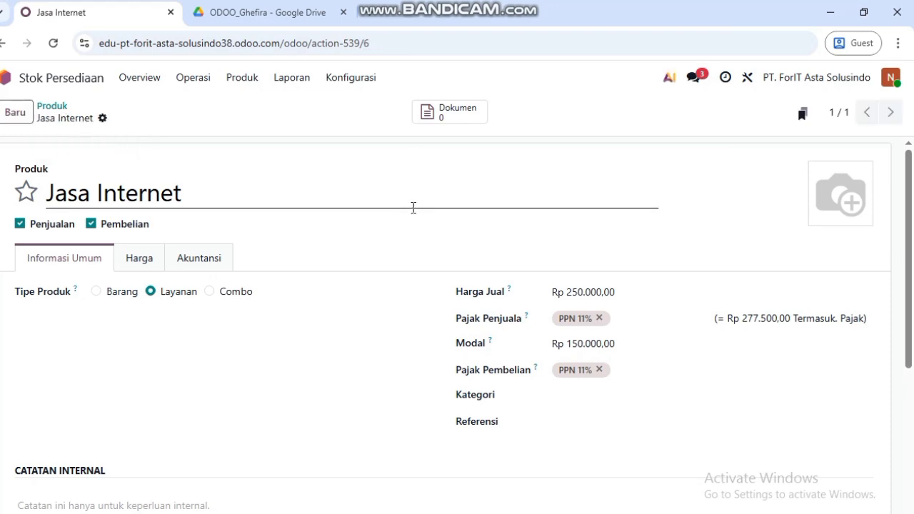
pyautogui.scroll(-1, 386, 225)
pyautogui.click(240, 78)
pyautogui.click(241, 107)
pyautogui.click(391, 113)
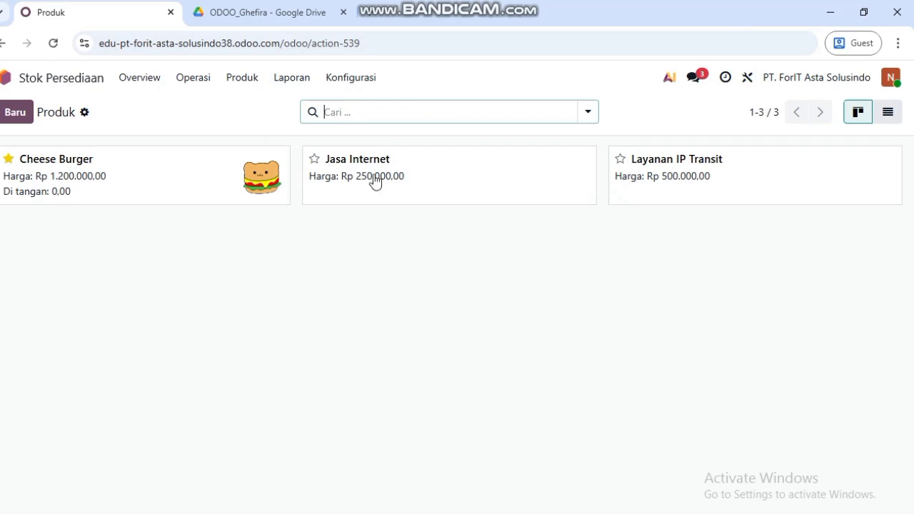
# - Create product RG-RAP 2200 E priced Rp 1.085.000 and remove its 12% sales tax
pyautogui.click(20, 112)
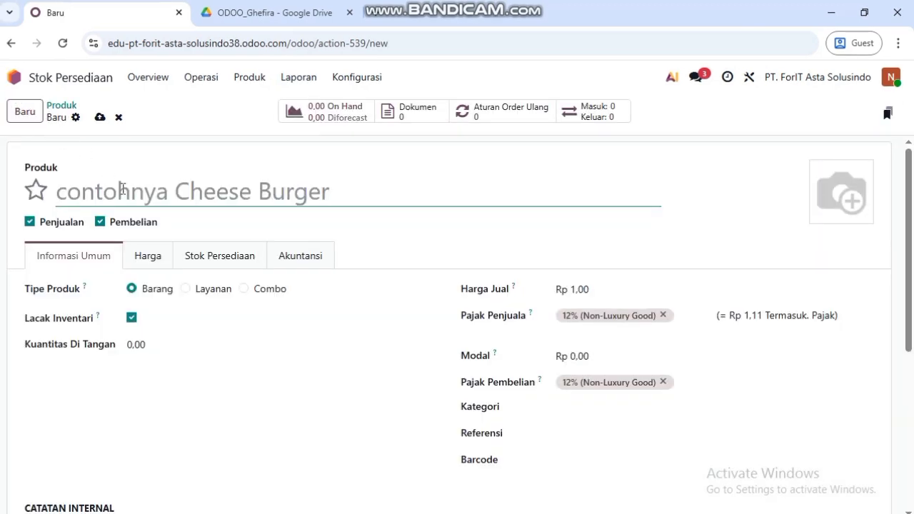
pyautogui.write('RG-RAP')
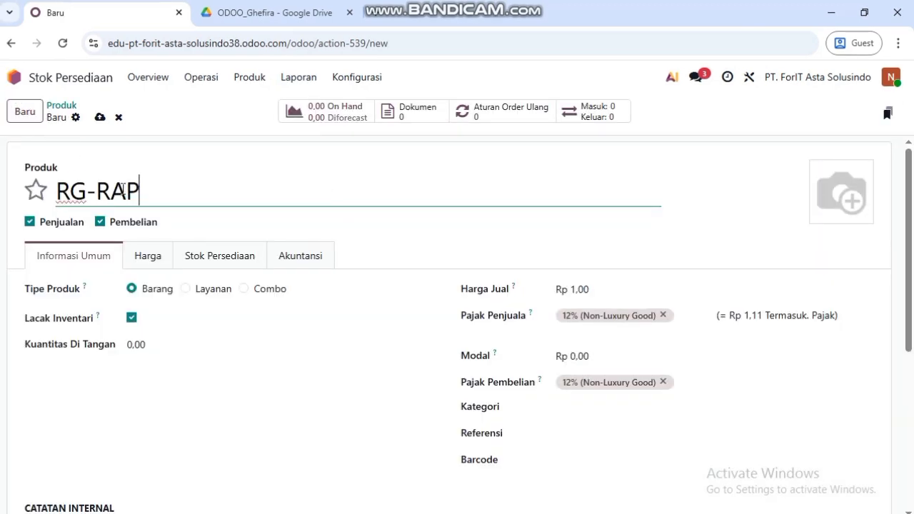
pyautogui.write(' 2200')
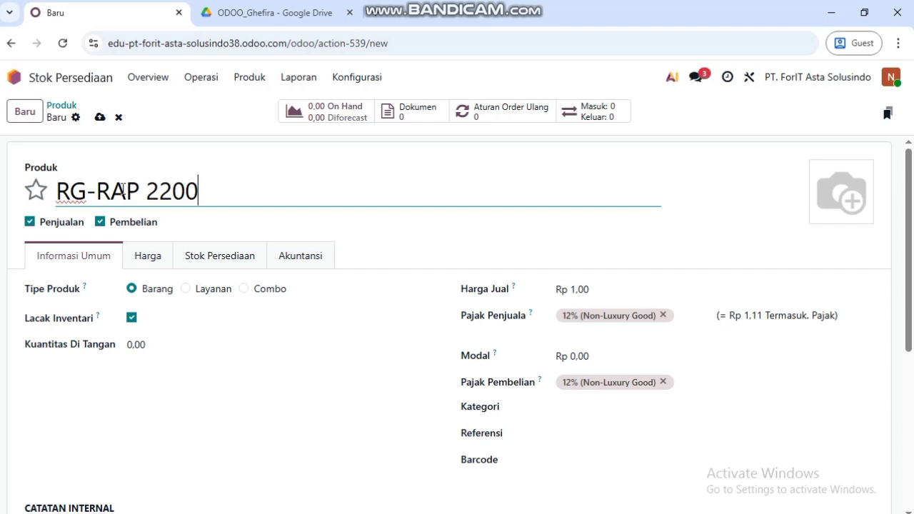
pyautogui.write(' E')
pyautogui.click(599, 291)
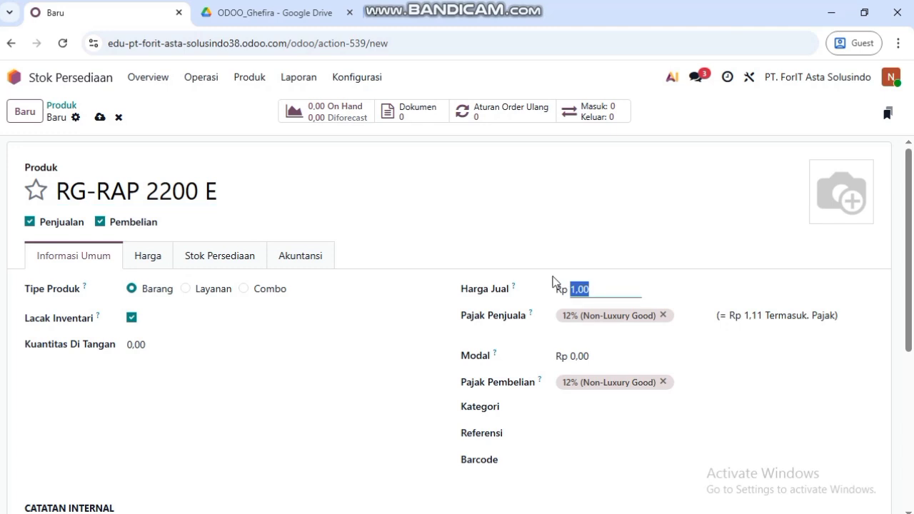
pyautogui.write('1')
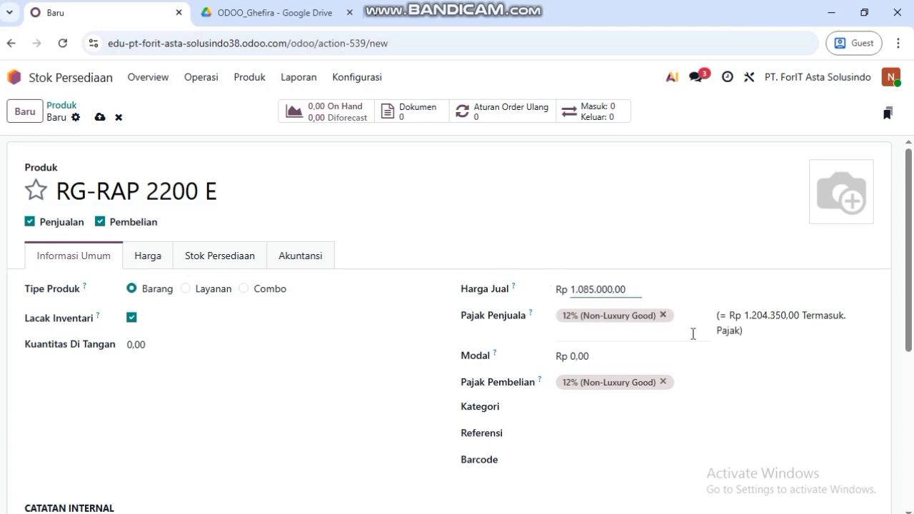
pyautogui.click(665, 318)
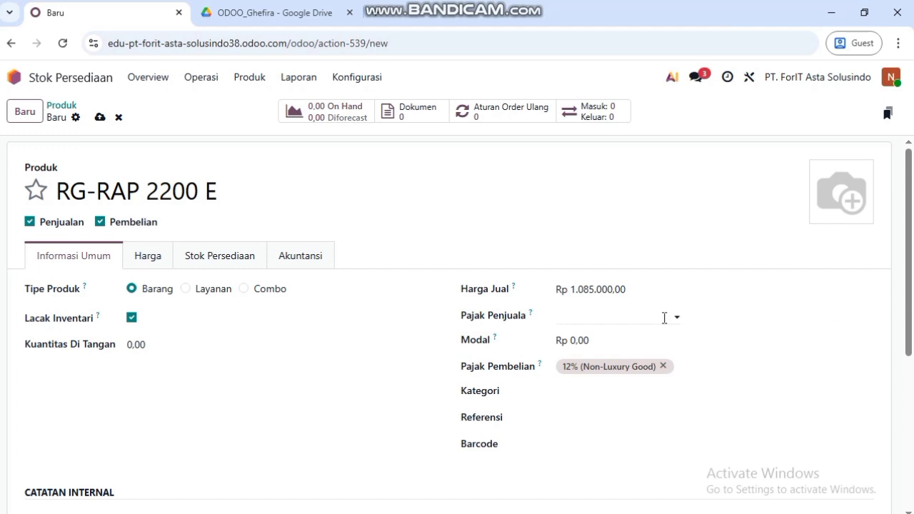
pyautogui.click(609, 340)
pyautogui.click(629, 320)
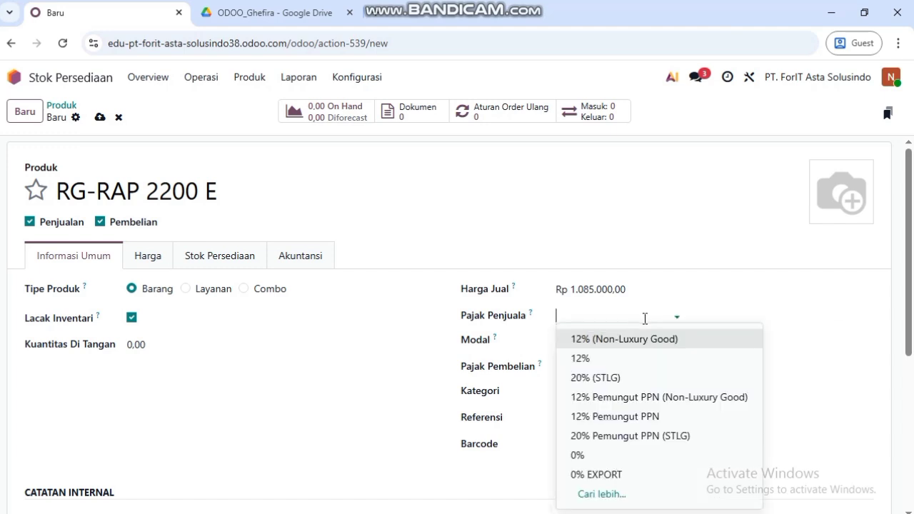
# - Clear the Lokal, Barang and Penjualan filters and start an 11% Penjualan tax scoped to Barang
pyautogui.click(606, 498)
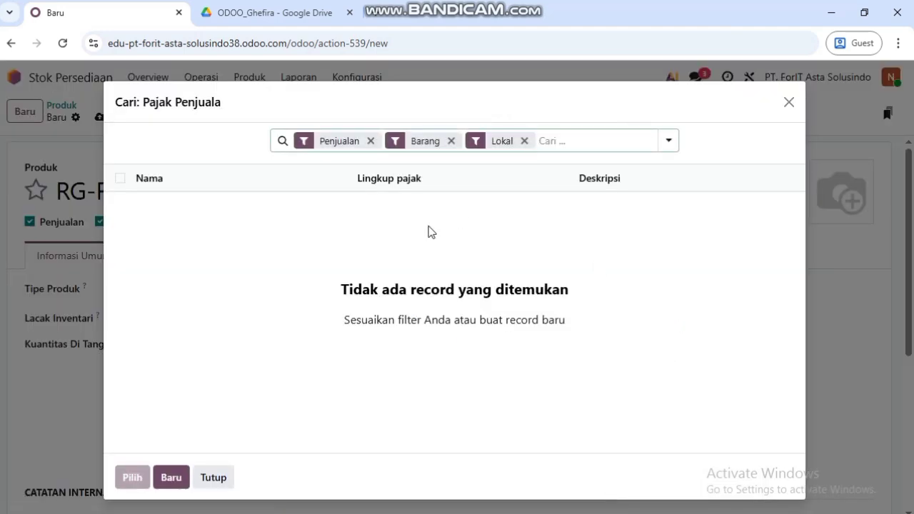
pyautogui.click(524, 141)
pyautogui.click(467, 141)
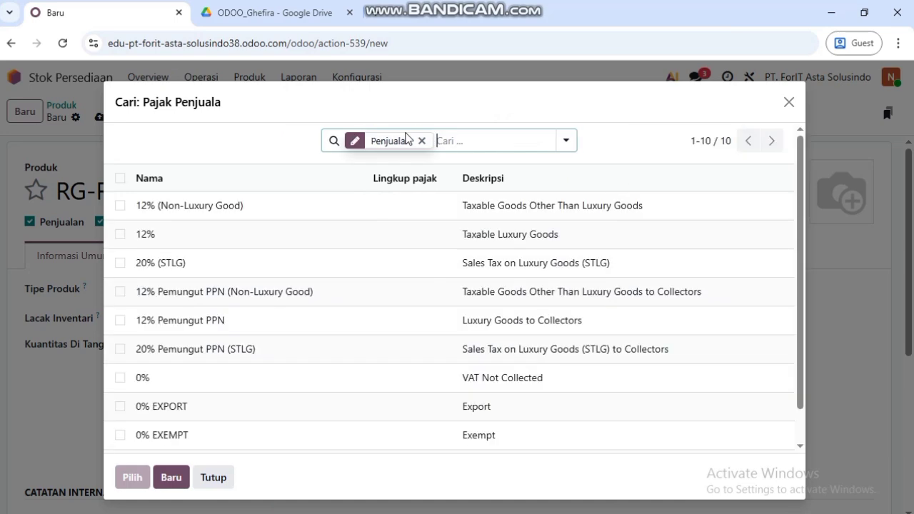
pyautogui.click(420, 142)
pyautogui.scroll(-1, 383, 376)
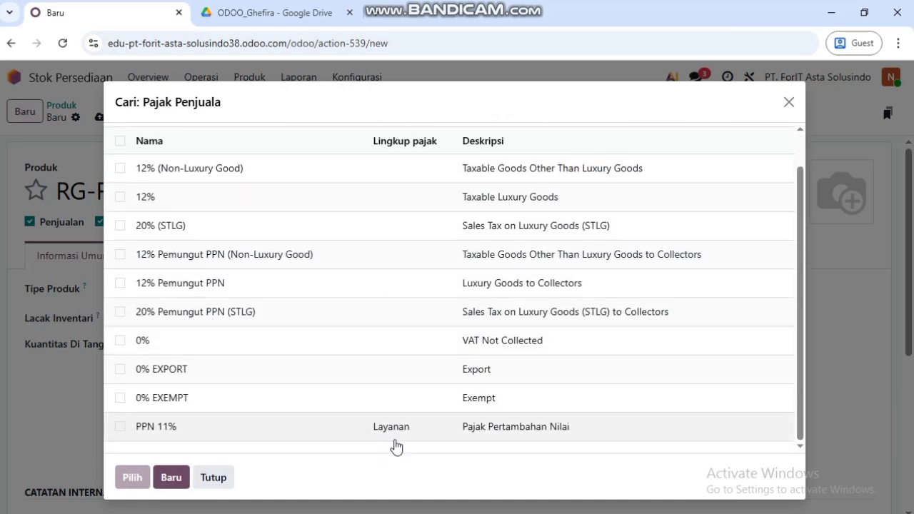
pyautogui.click(172, 476)
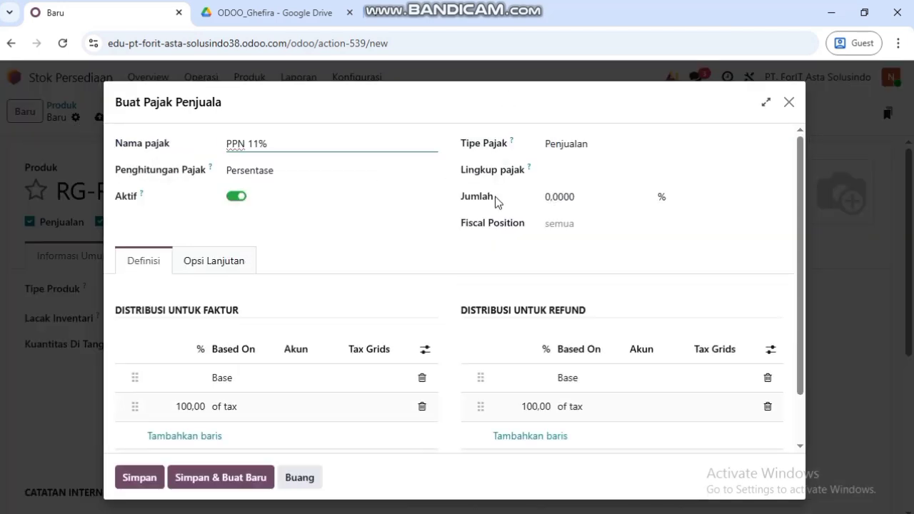
pyautogui.click(565, 144)
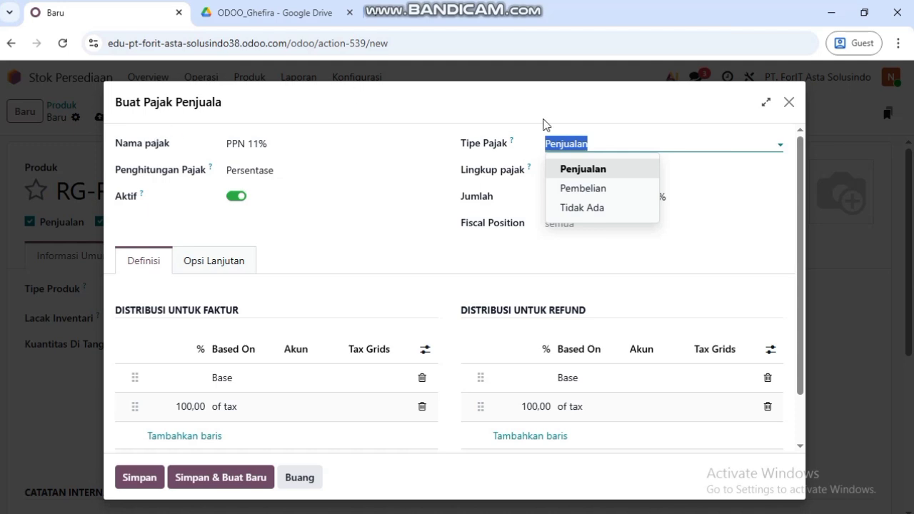
pyautogui.click(609, 170)
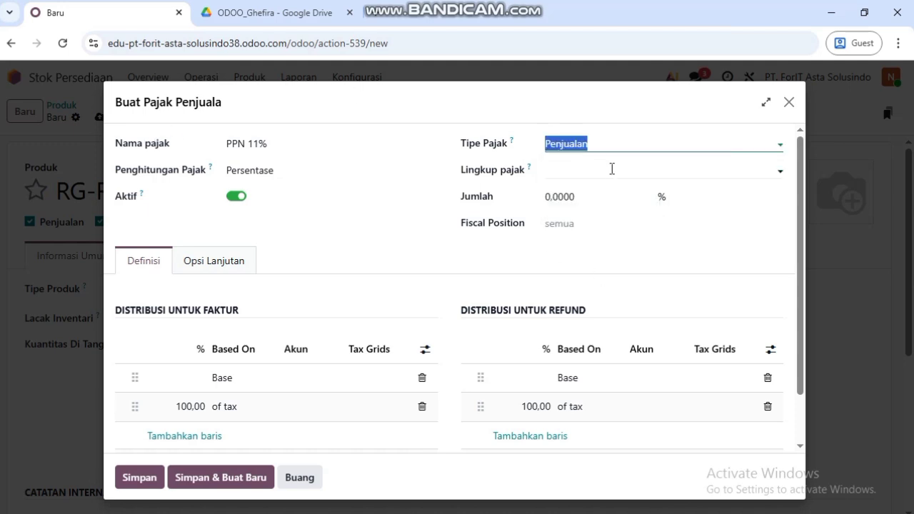
pyautogui.click(612, 169)
pyautogui.click(590, 214)
pyautogui.click(597, 197)
pyautogui.write('11')
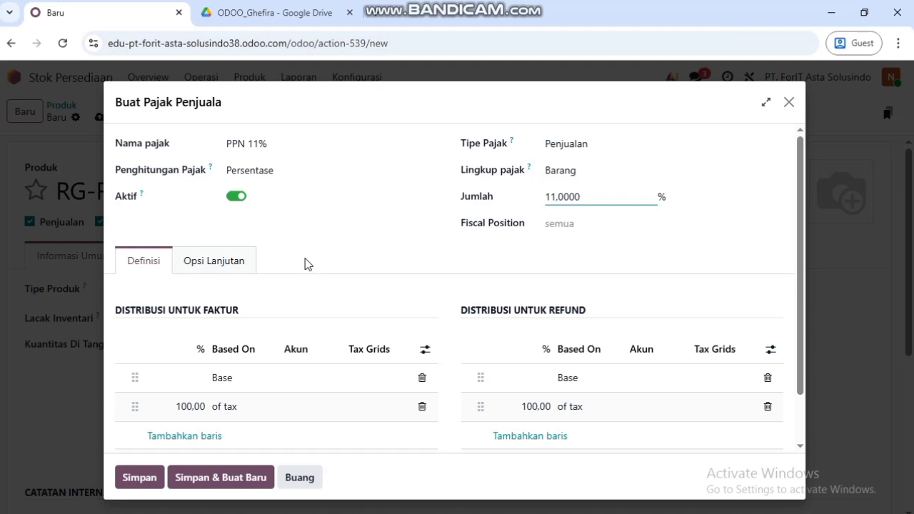
# - Add a description, S - Standard rate category and tax-excluded pricing, then save PPN 11%
pyautogui.click(214, 265)
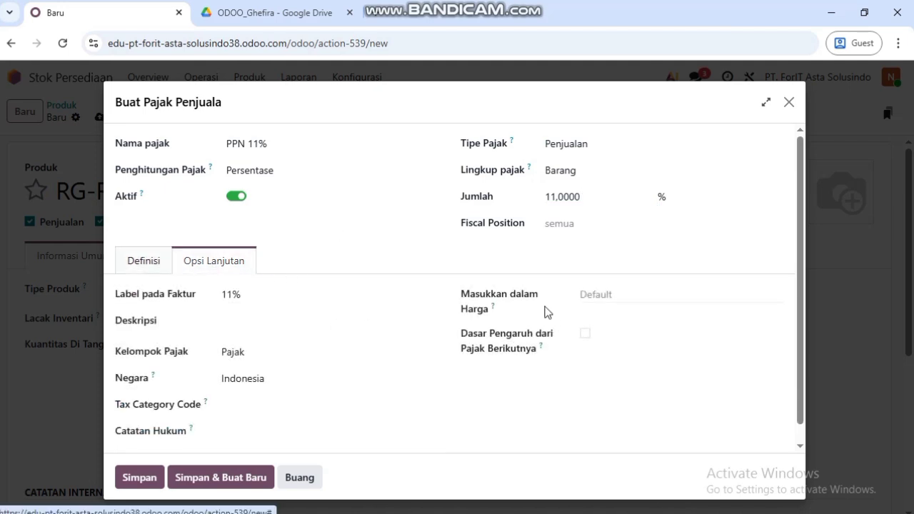
pyautogui.click(312, 318)
pyautogui.write('Pajak')
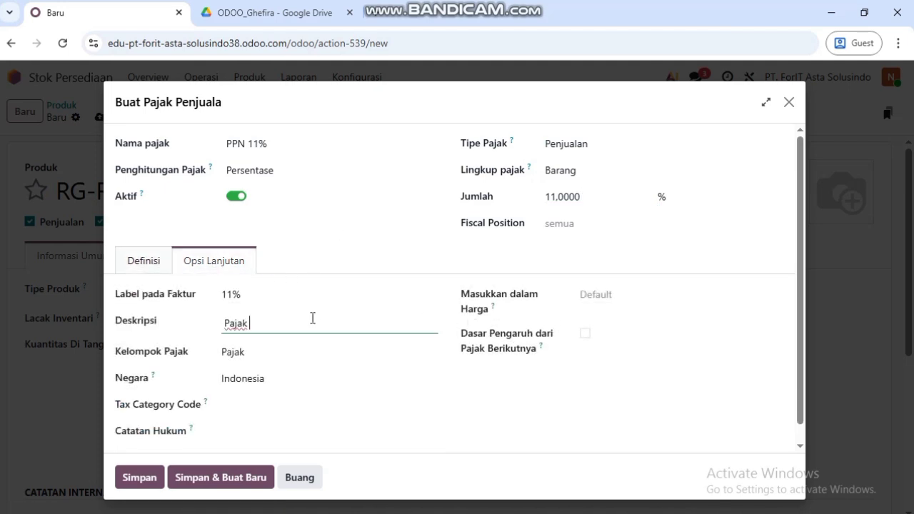
pyautogui.write(' Pertambahan N')
pyautogui.click(362, 404)
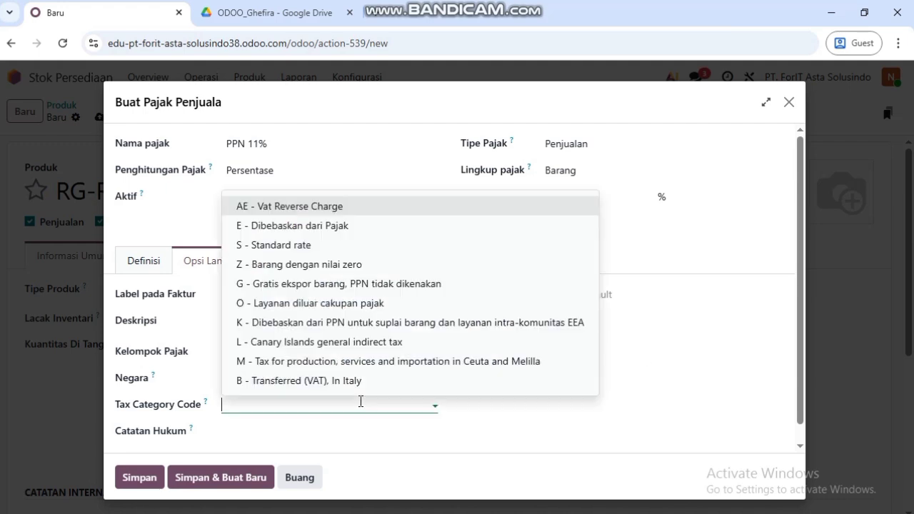
pyautogui.click(299, 245)
pyautogui.click(608, 293)
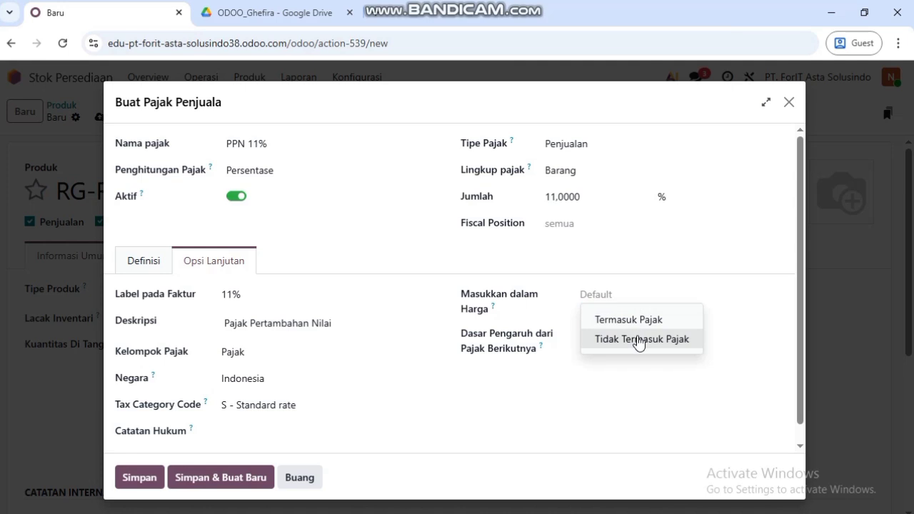
pyautogui.click(639, 340)
pyautogui.click(139, 477)
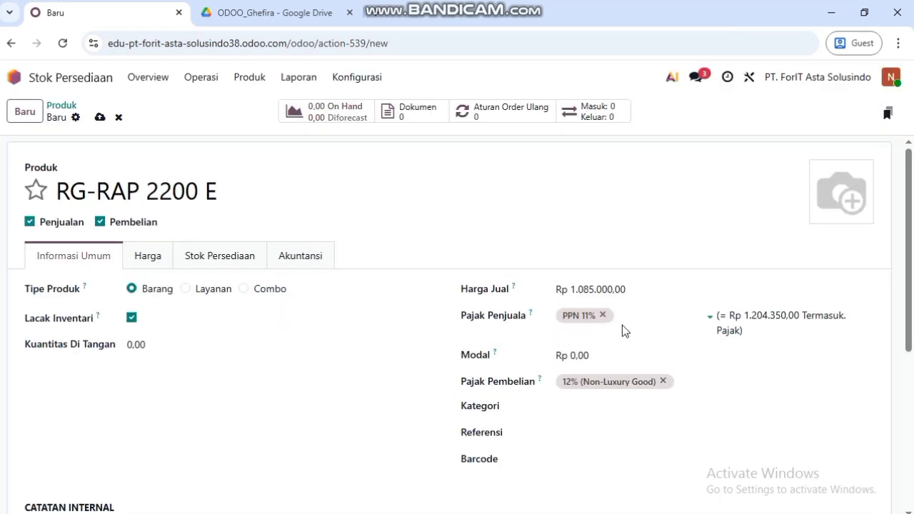
# - Set the cost to 775000 and remove the default 12% purchase tax
pyautogui.click(591, 360)
pyautogui.write('775.000')
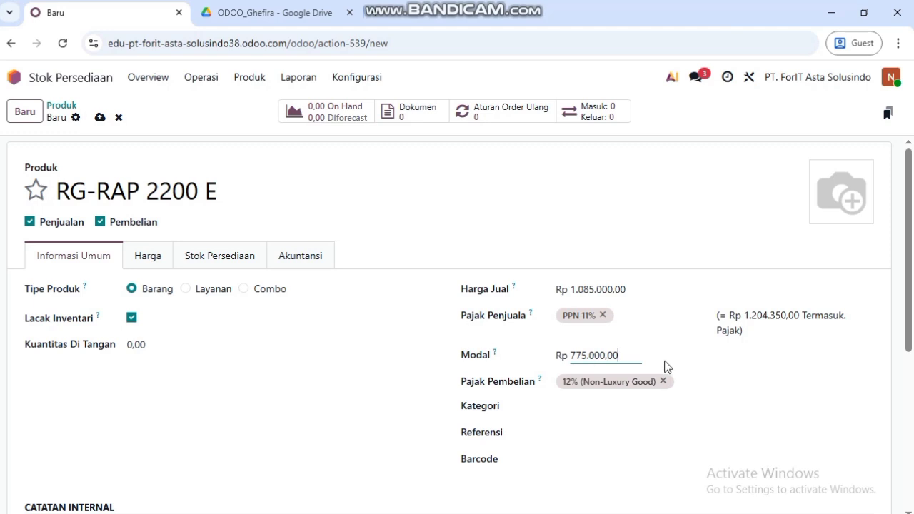
pyautogui.click(664, 381)
pyautogui.click(652, 384)
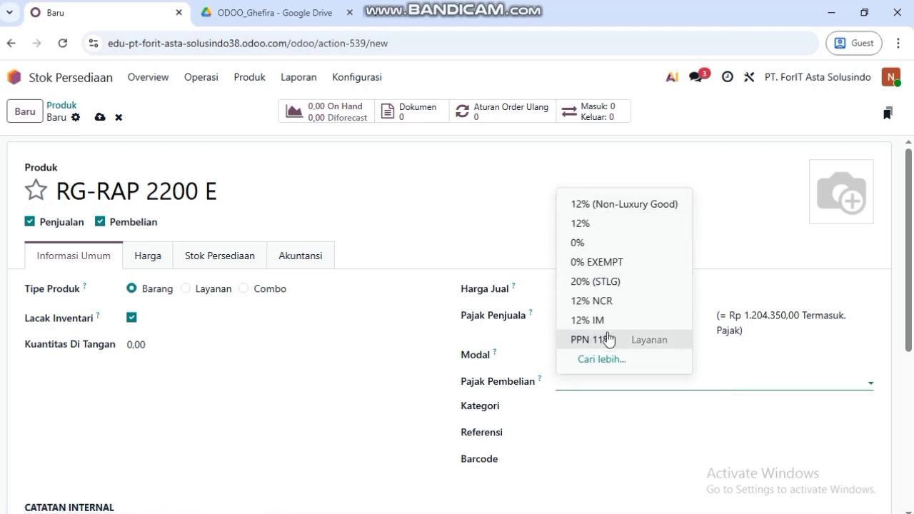
pyautogui.click(609, 360)
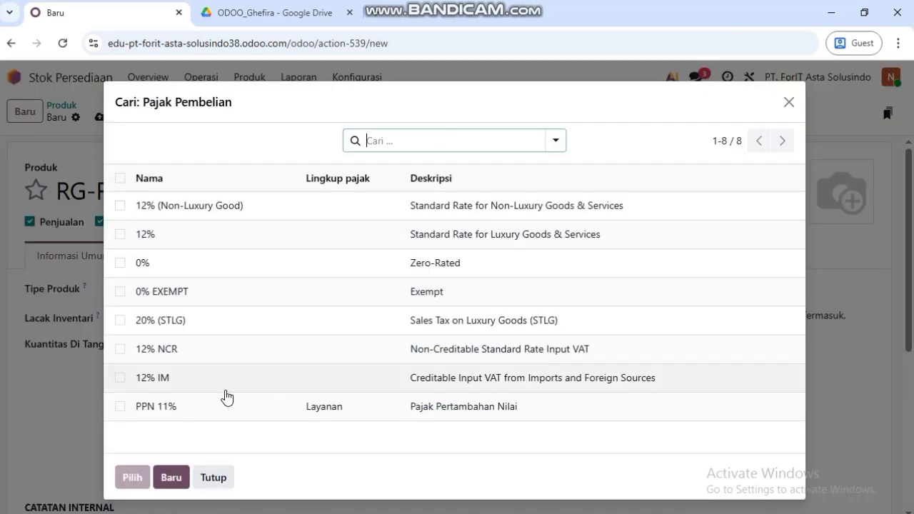
# - Start a new purchase tax PPN 11% scoped to Barang with amount 11
pyautogui.click(161, 479)
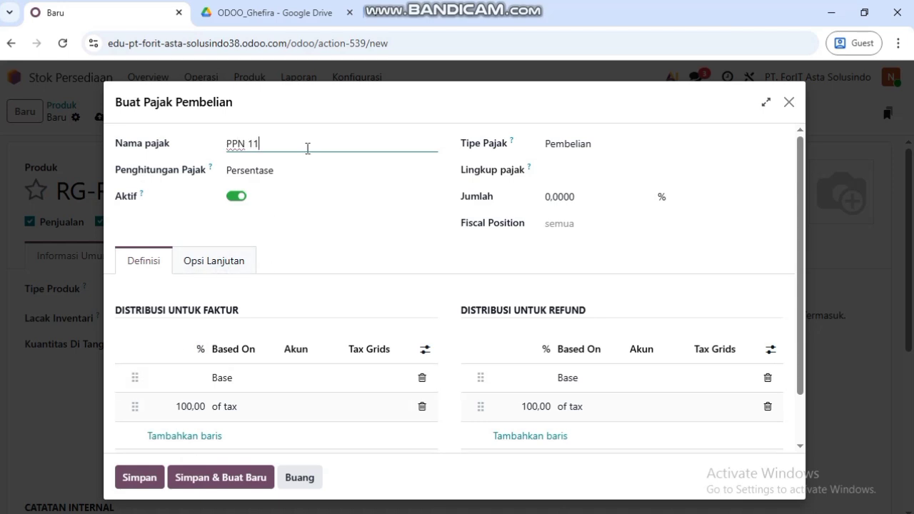
pyautogui.write('PPN 11%')
pyautogui.click(610, 170)
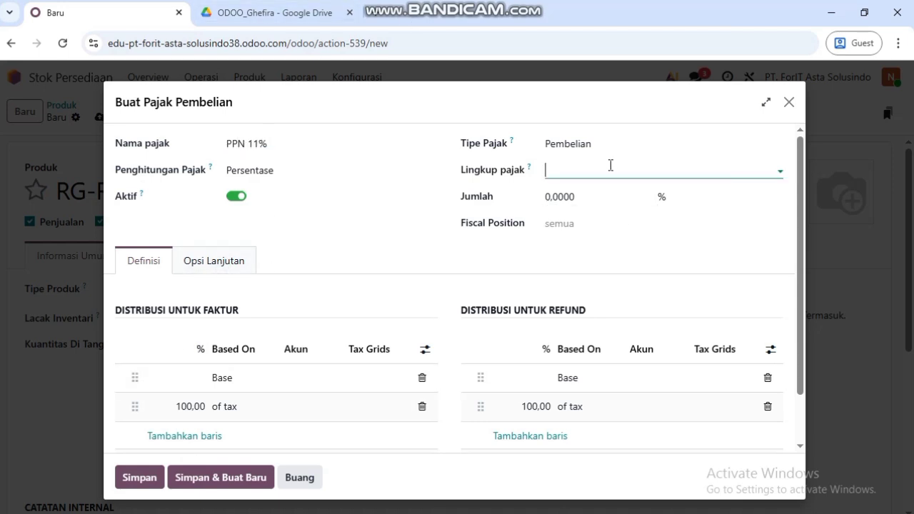
pyautogui.click(584, 214)
pyautogui.click(587, 197)
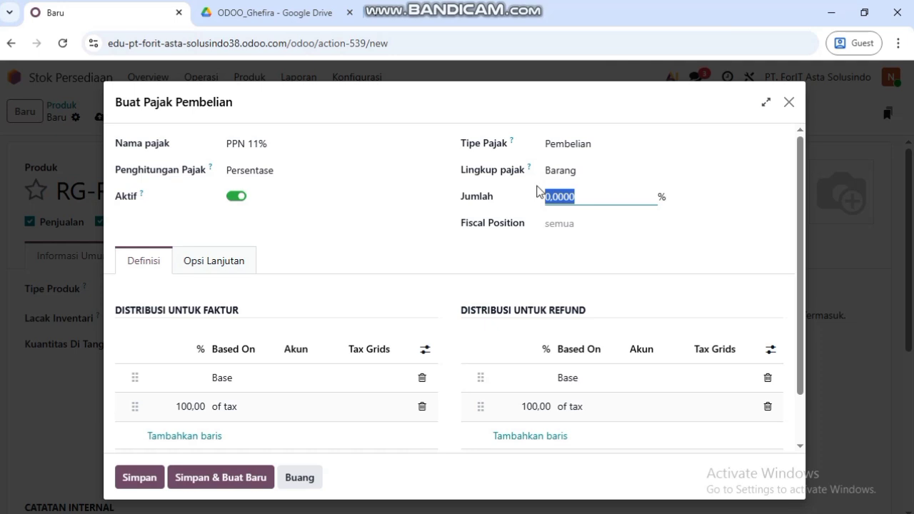
pyautogui.write('11')
# - Add a description, S - Standard rate category and tax-excluded pricing, then save it
pyautogui.click(220, 262)
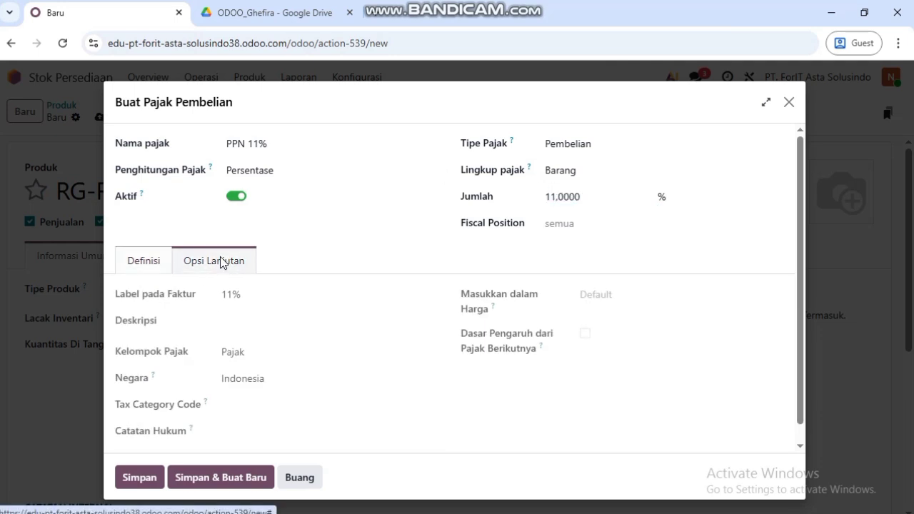
pyautogui.click(248, 322)
pyautogui.write('Pajak Pertambahan Nilai')
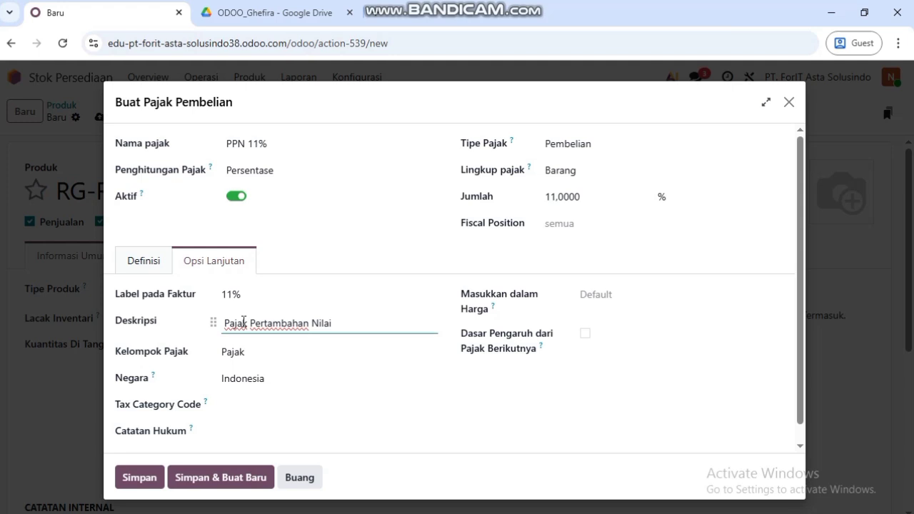
pyautogui.click(257, 404)
pyautogui.click(321, 244)
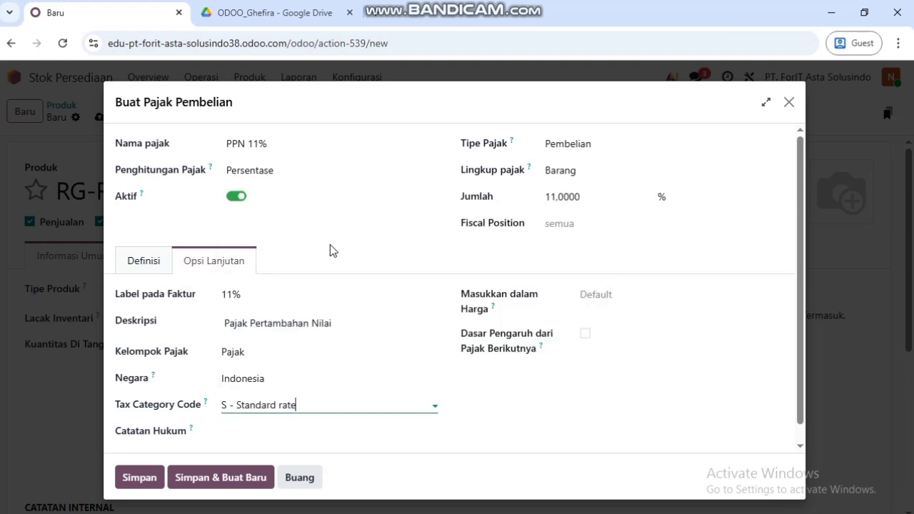
pyautogui.click(639, 296)
pyautogui.click(641, 340)
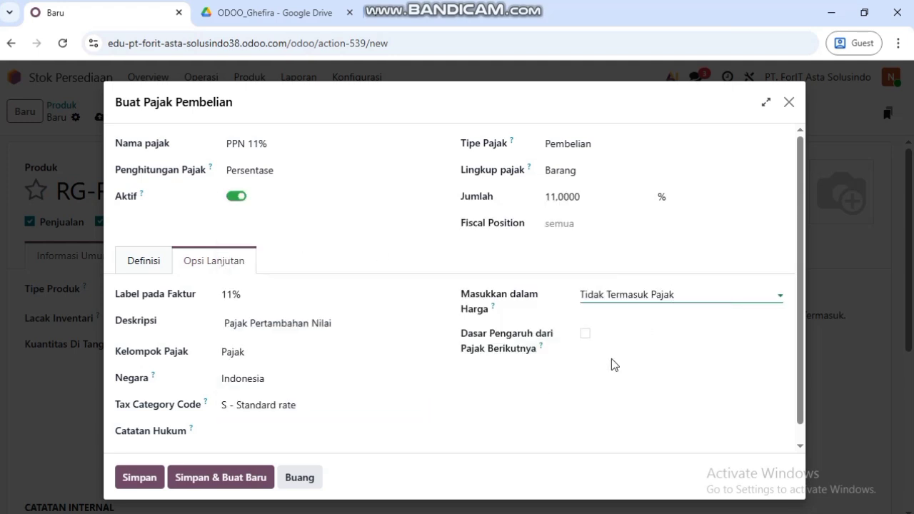
pyautogui.click(141, 481)
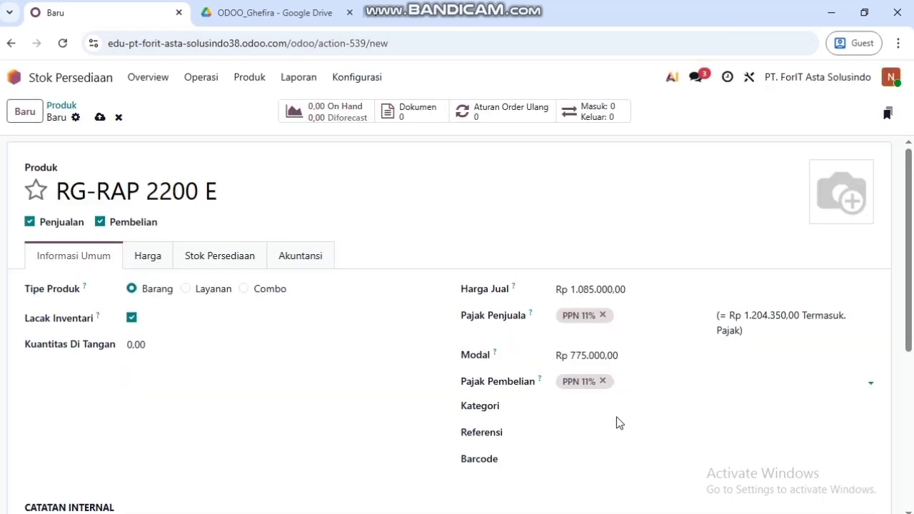
# - Set the income account to 41000010 Penjualan in the Akuntansi tab
pyautogui.click(323, 263)
pyautogui.click(161, 338)
pyautogui.click(298, 337)
pyautogui.click(337, 340)
pyautogui.click(190, 317)
pyautogui.click(411, 138)
pyautogui.write('Penjua')
pyautogui.press('Return')
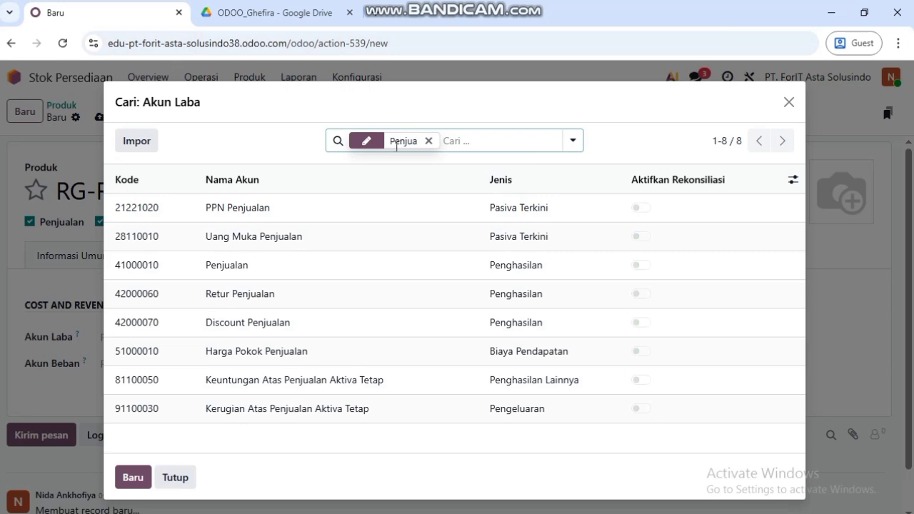
pyautogui.click(332, 263)
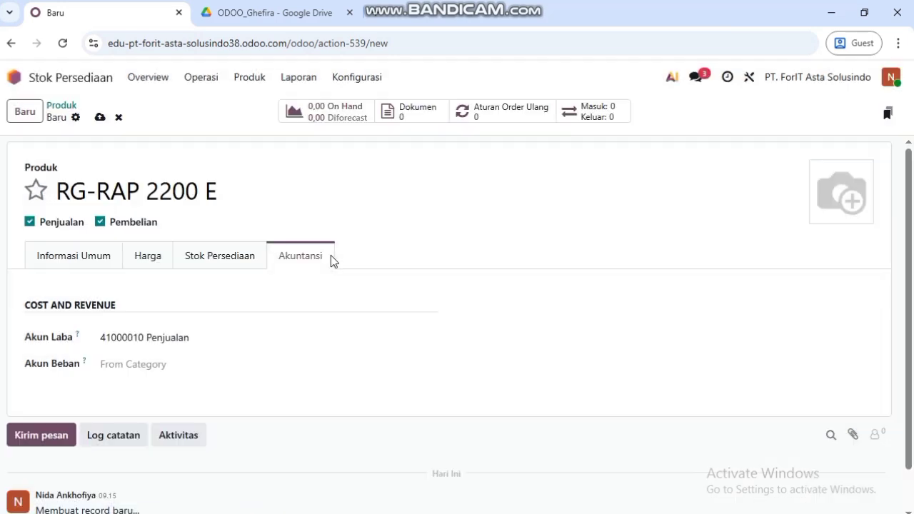
# - Set the expense account to 69000000 Biaya Lain-lain and save RG-RAP 2200 E
pyautogui.click(164, 362)
pyautogui.click(227, 340)
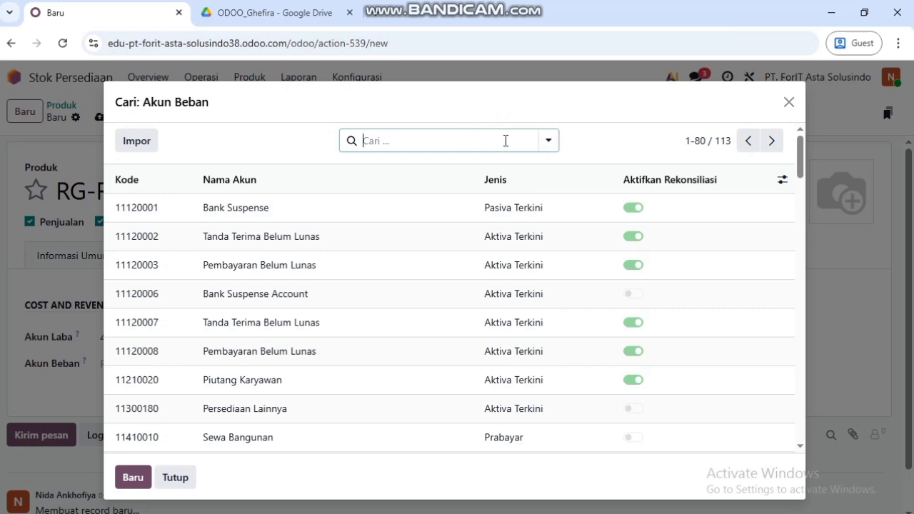
pyautogui.write('B')
pyautogui.press('BackSpace')
pyautogui.write('6')
pyautogui.press('Return')
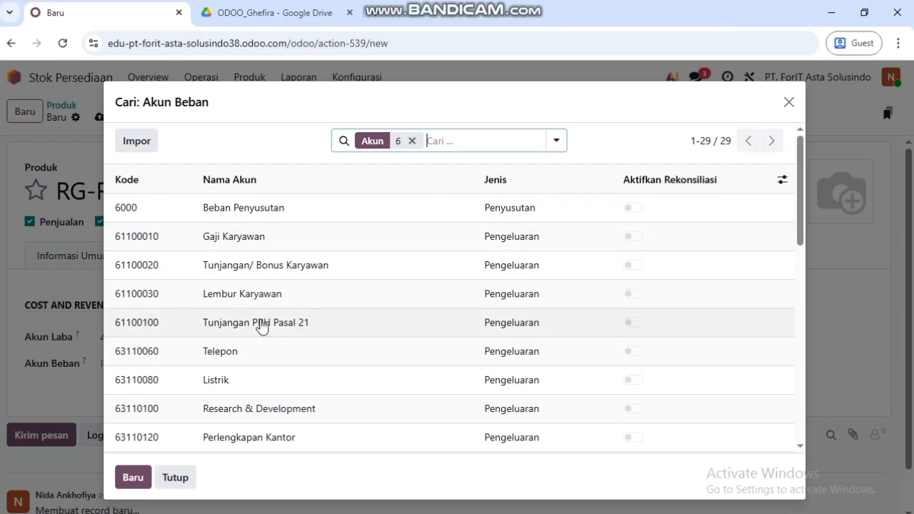
pyautogui.scroll(-5, 261, 326)
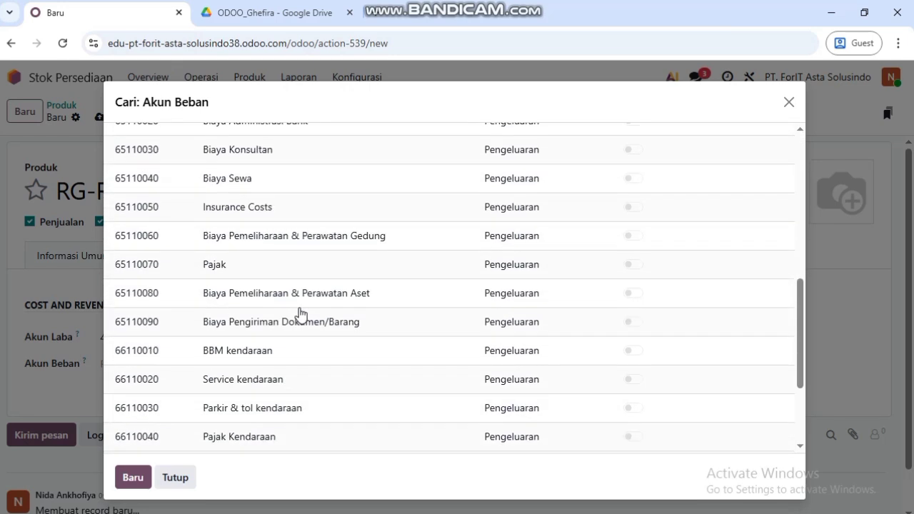
pyautogui.scroll(-3, 300, 315)
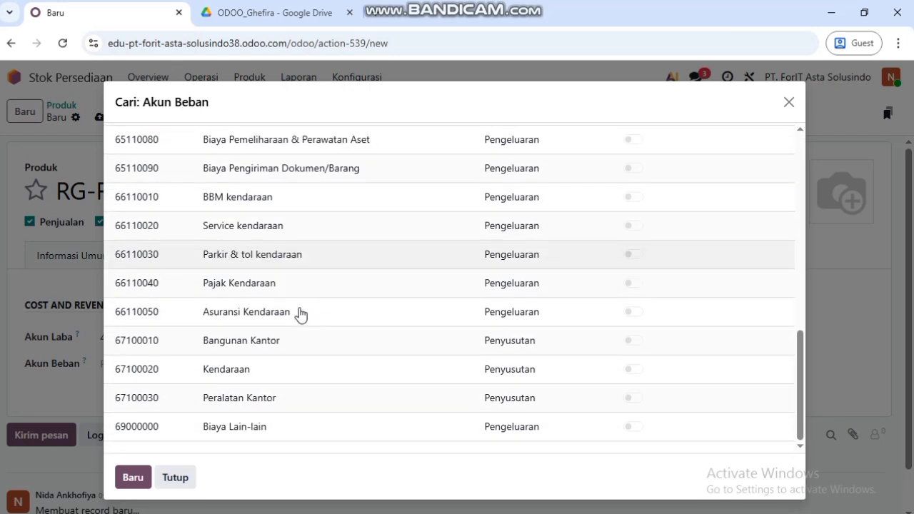
pyautogui.click(303, 428)
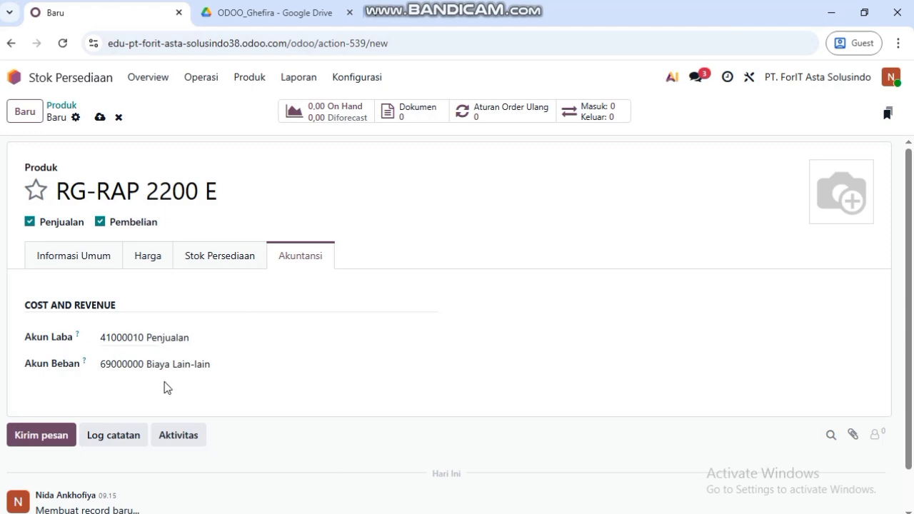
pyautogui.click(105, 119)
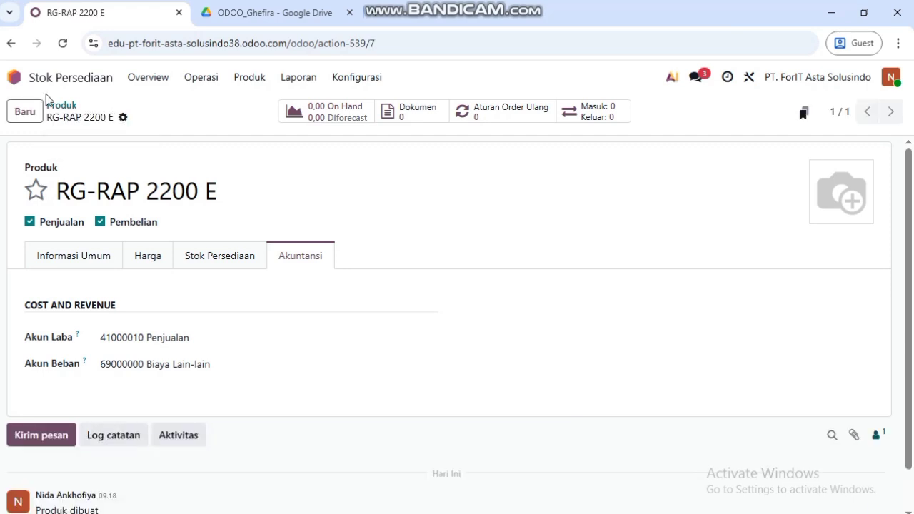
# - Open Jasa Internet's accounting settings from the unfiltered product list
pyautogui.click(10, 43)
pyautogui.click(249, 77)
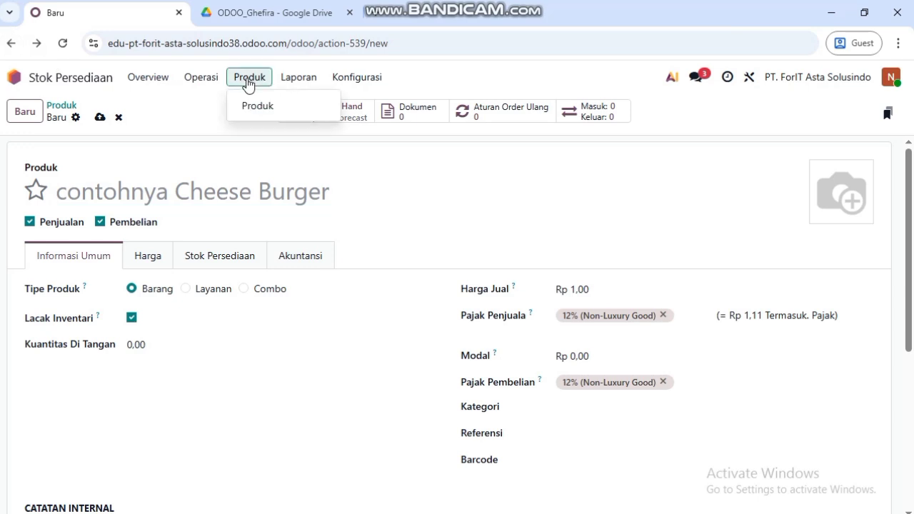
pyautogui.click(258, 106)
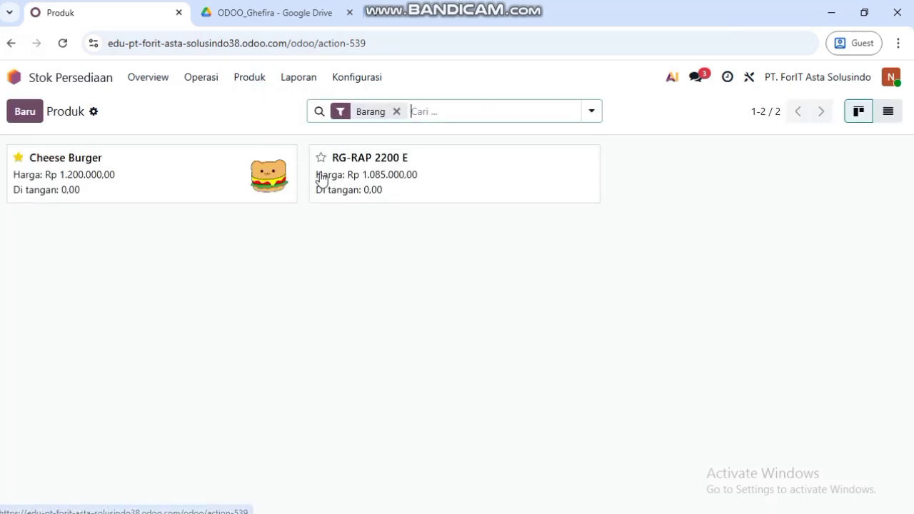
pyautogui.click(396, 111)
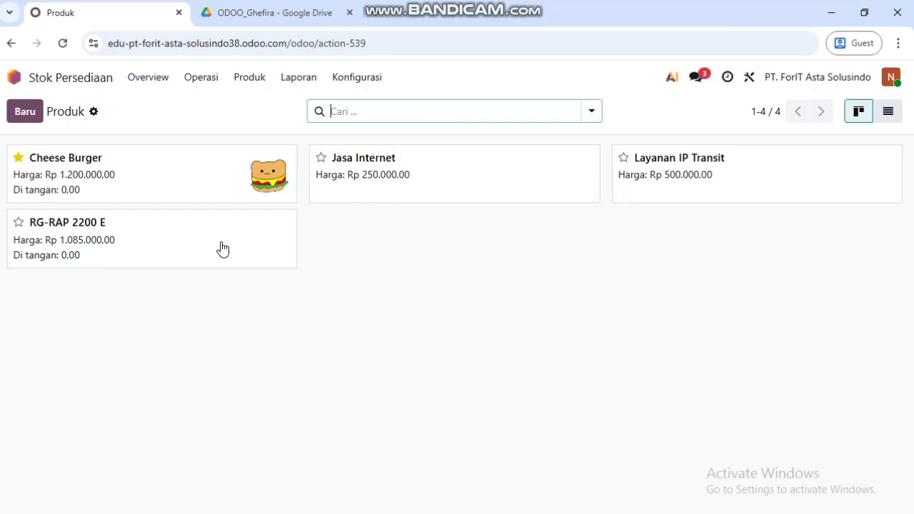
pyautogui.click(407, 197)
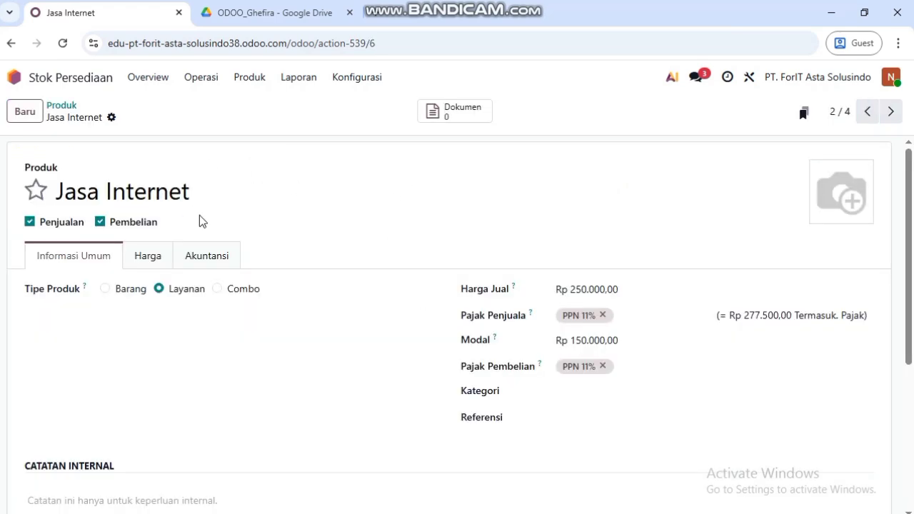
pyautogui.click(203, 253)
# - Set Jasa Internet's income account to 42000 Pendapatan Jasa
pyautogui.click(160, 339)
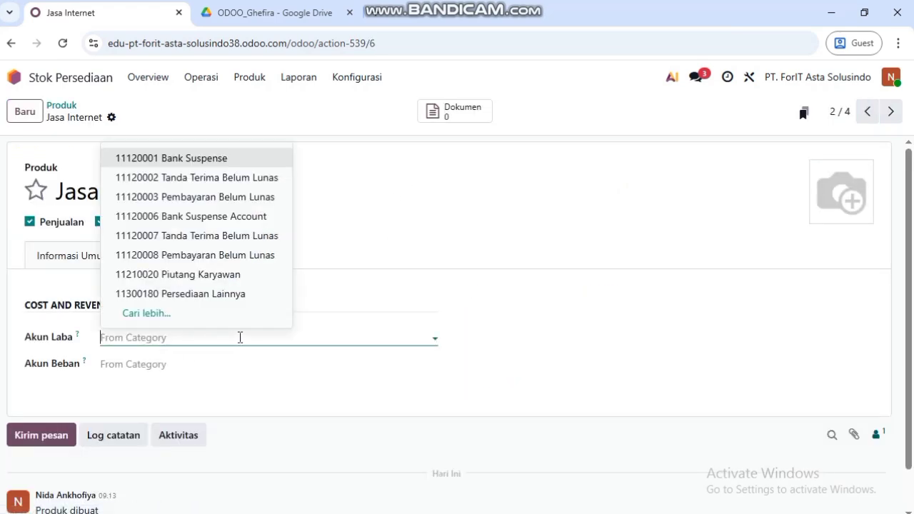
pyautogui.click(199, 313)
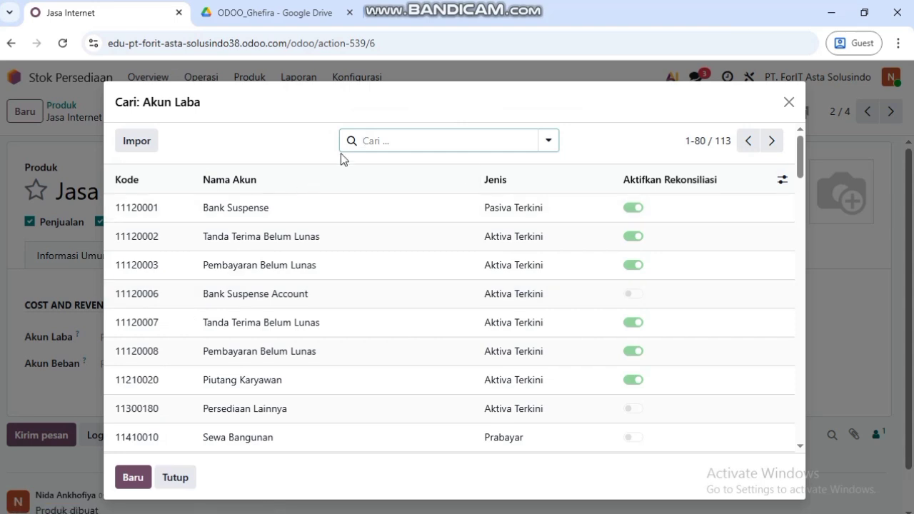
pyautogui.click(391, 142)
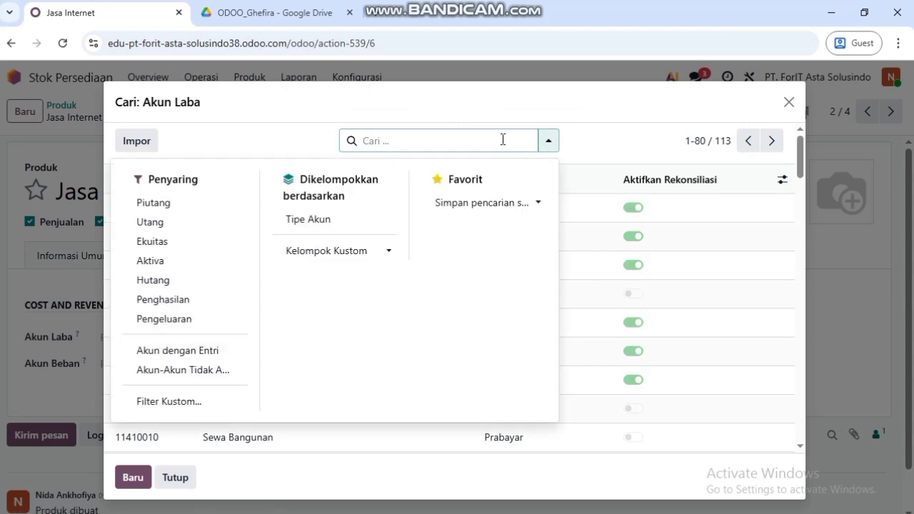
pyautogui.write('4')
pyautogui.press('Return')
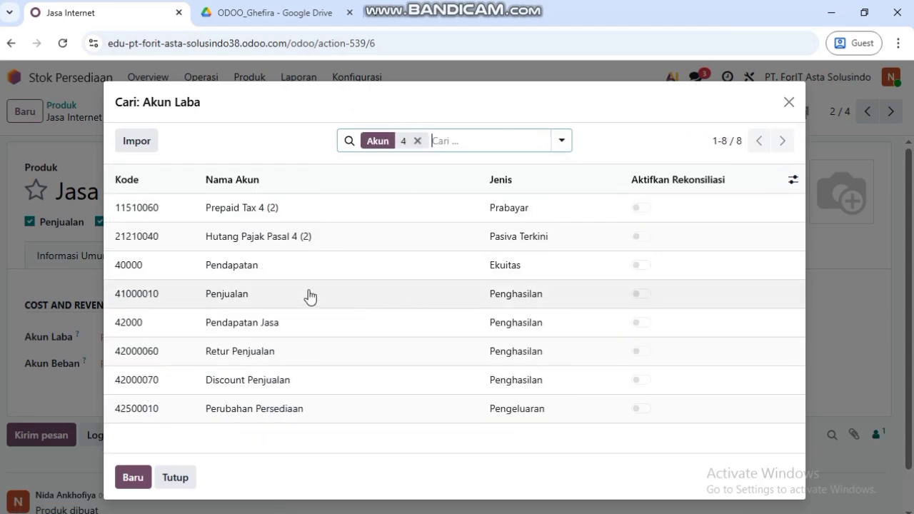
pyautogui.click(303, 332)
# - Set Jasa Internet's expense account to 69000000 Biaya Lain-lain
pyautogui.click(210, 365)
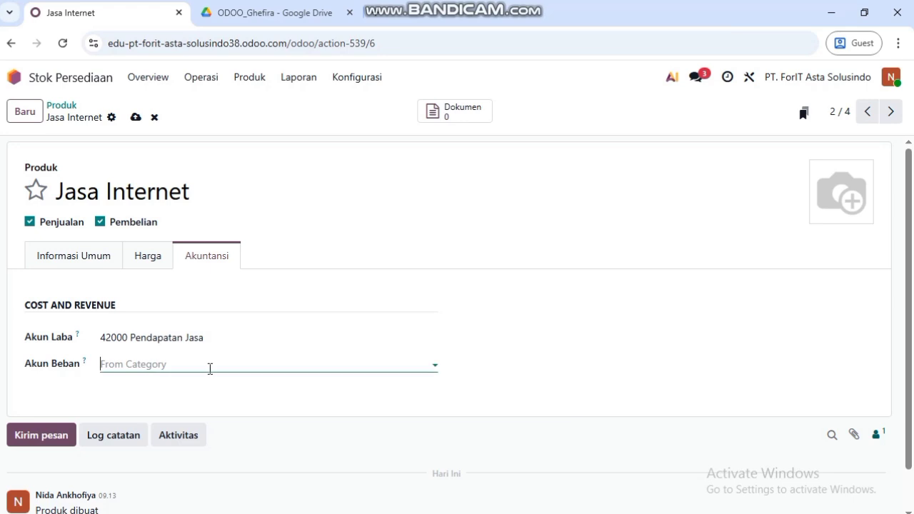
pyautogui.click(238, 342)
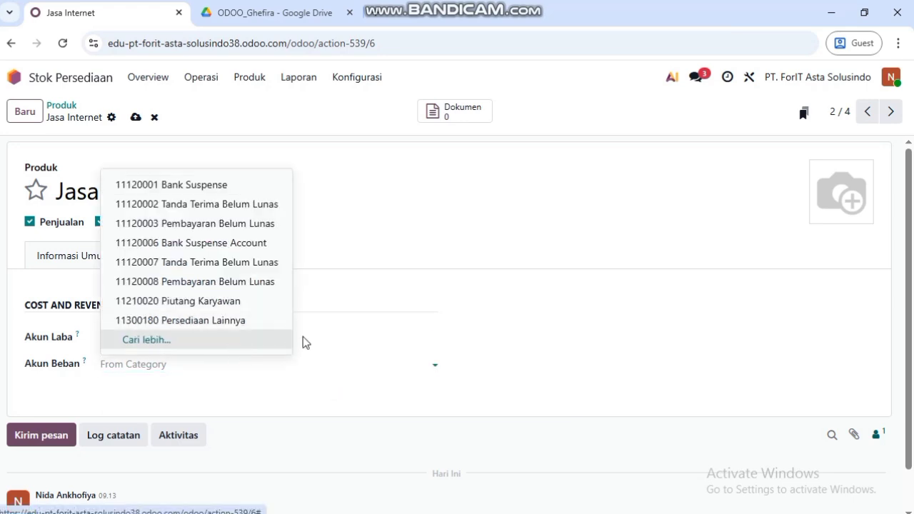
pyautogui.click(445, 136)
pyautogui.write('6')
pyautogui.press('Return')
pyautogui.scroll(-4, 262, 365)
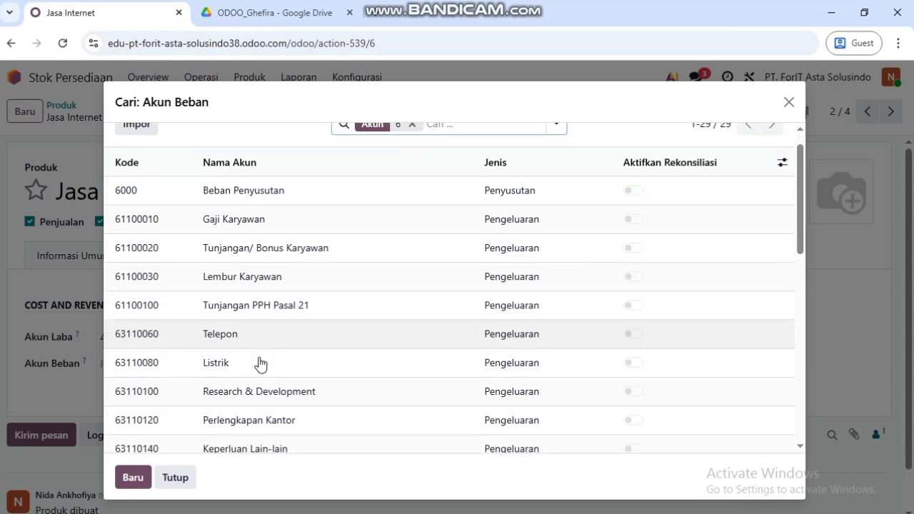
pyautogui.scroll(-4, 257, 296)
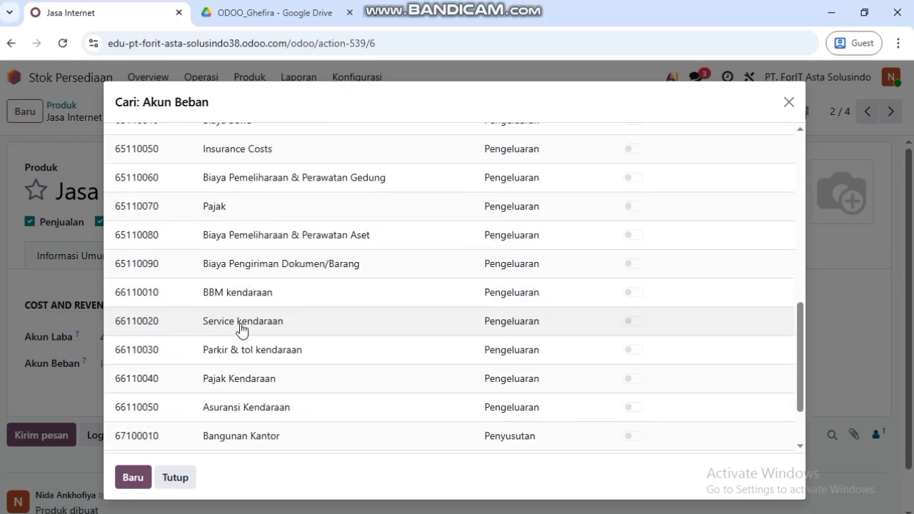
pyautogui.click(359, 427)
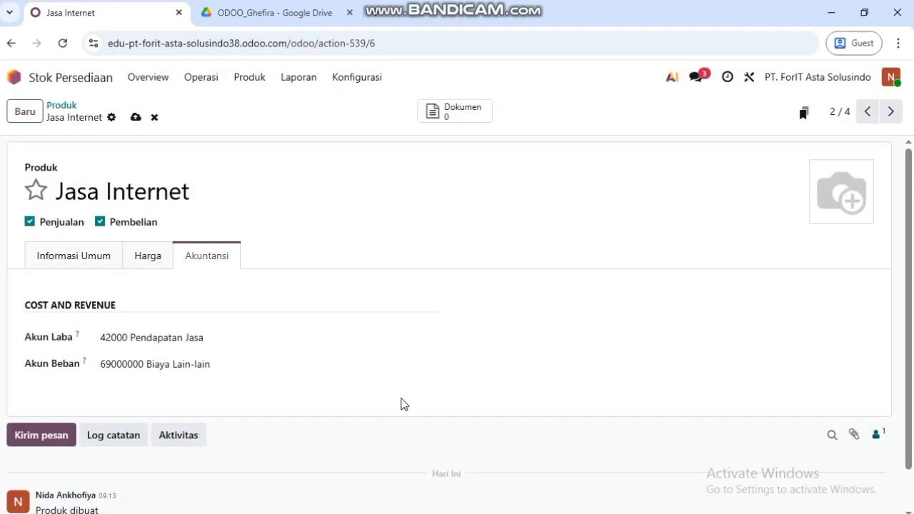
# - Return to the product list with the Barang filter removed, showing all four products
pyautogui.click(252, 83)
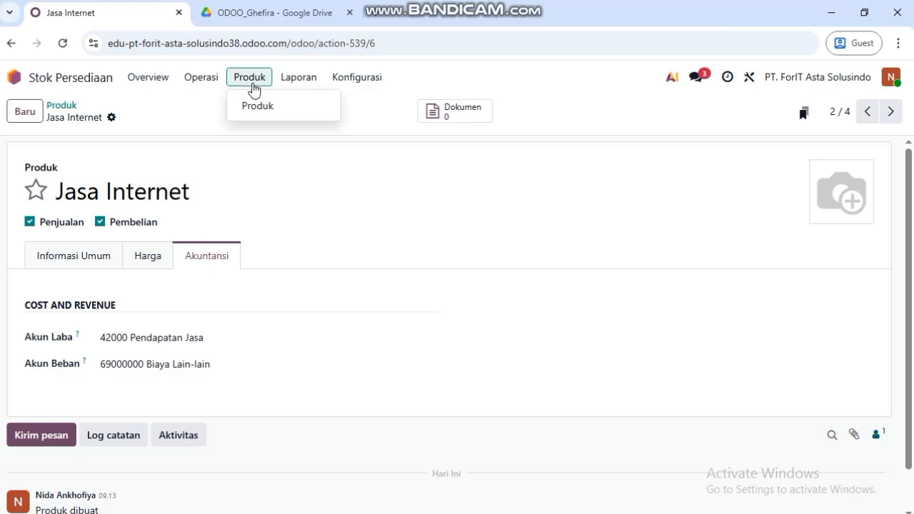
pyautogui.click(252, 110)
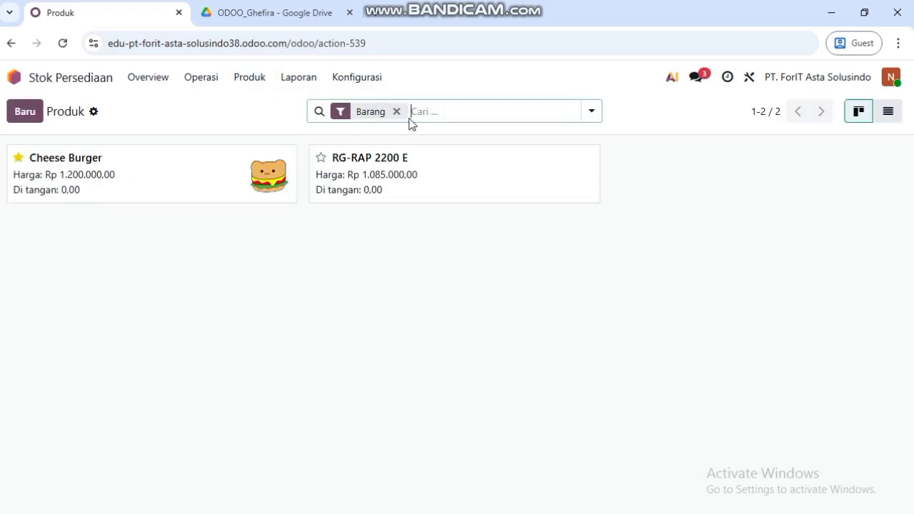
pyautogui.click(396, 112)
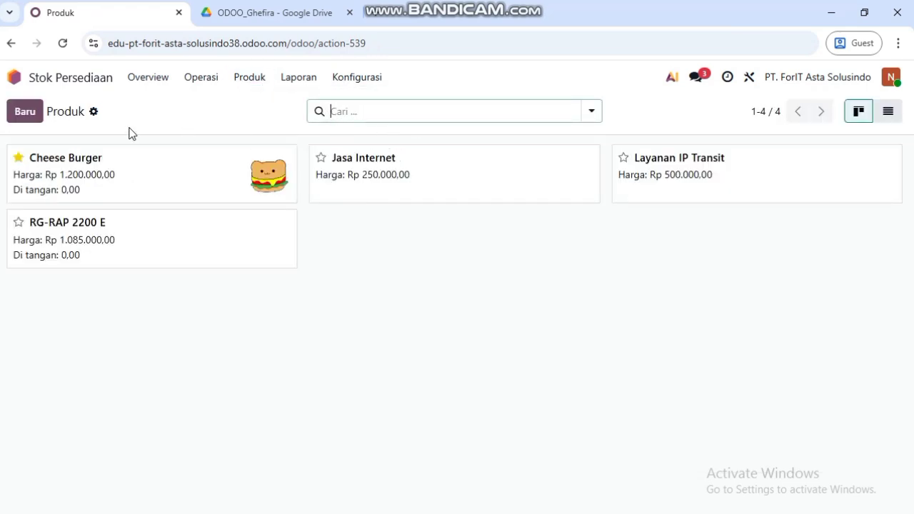